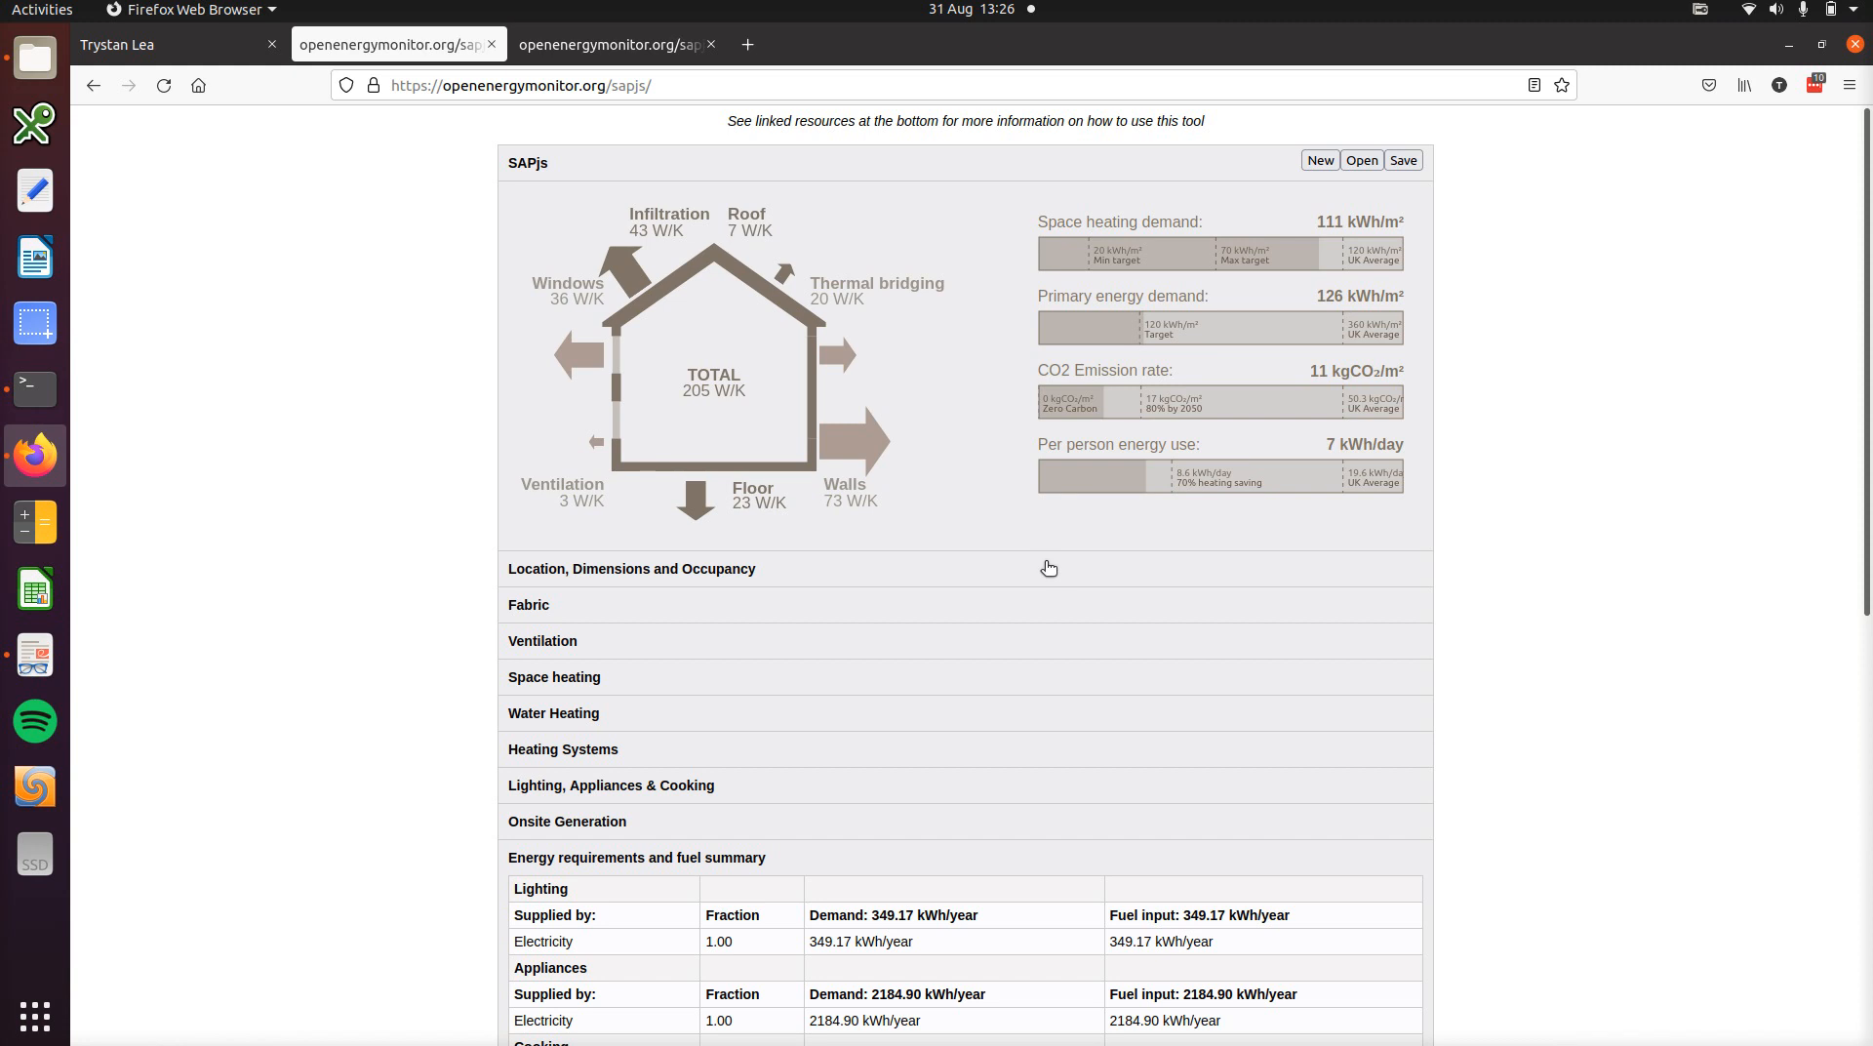
- Expand the Location, Dimensions and Occupancy section and review its floor dimensions and occupancy settings
right_click(1047, 568)
click(1047, 567)
click(1046, 569)
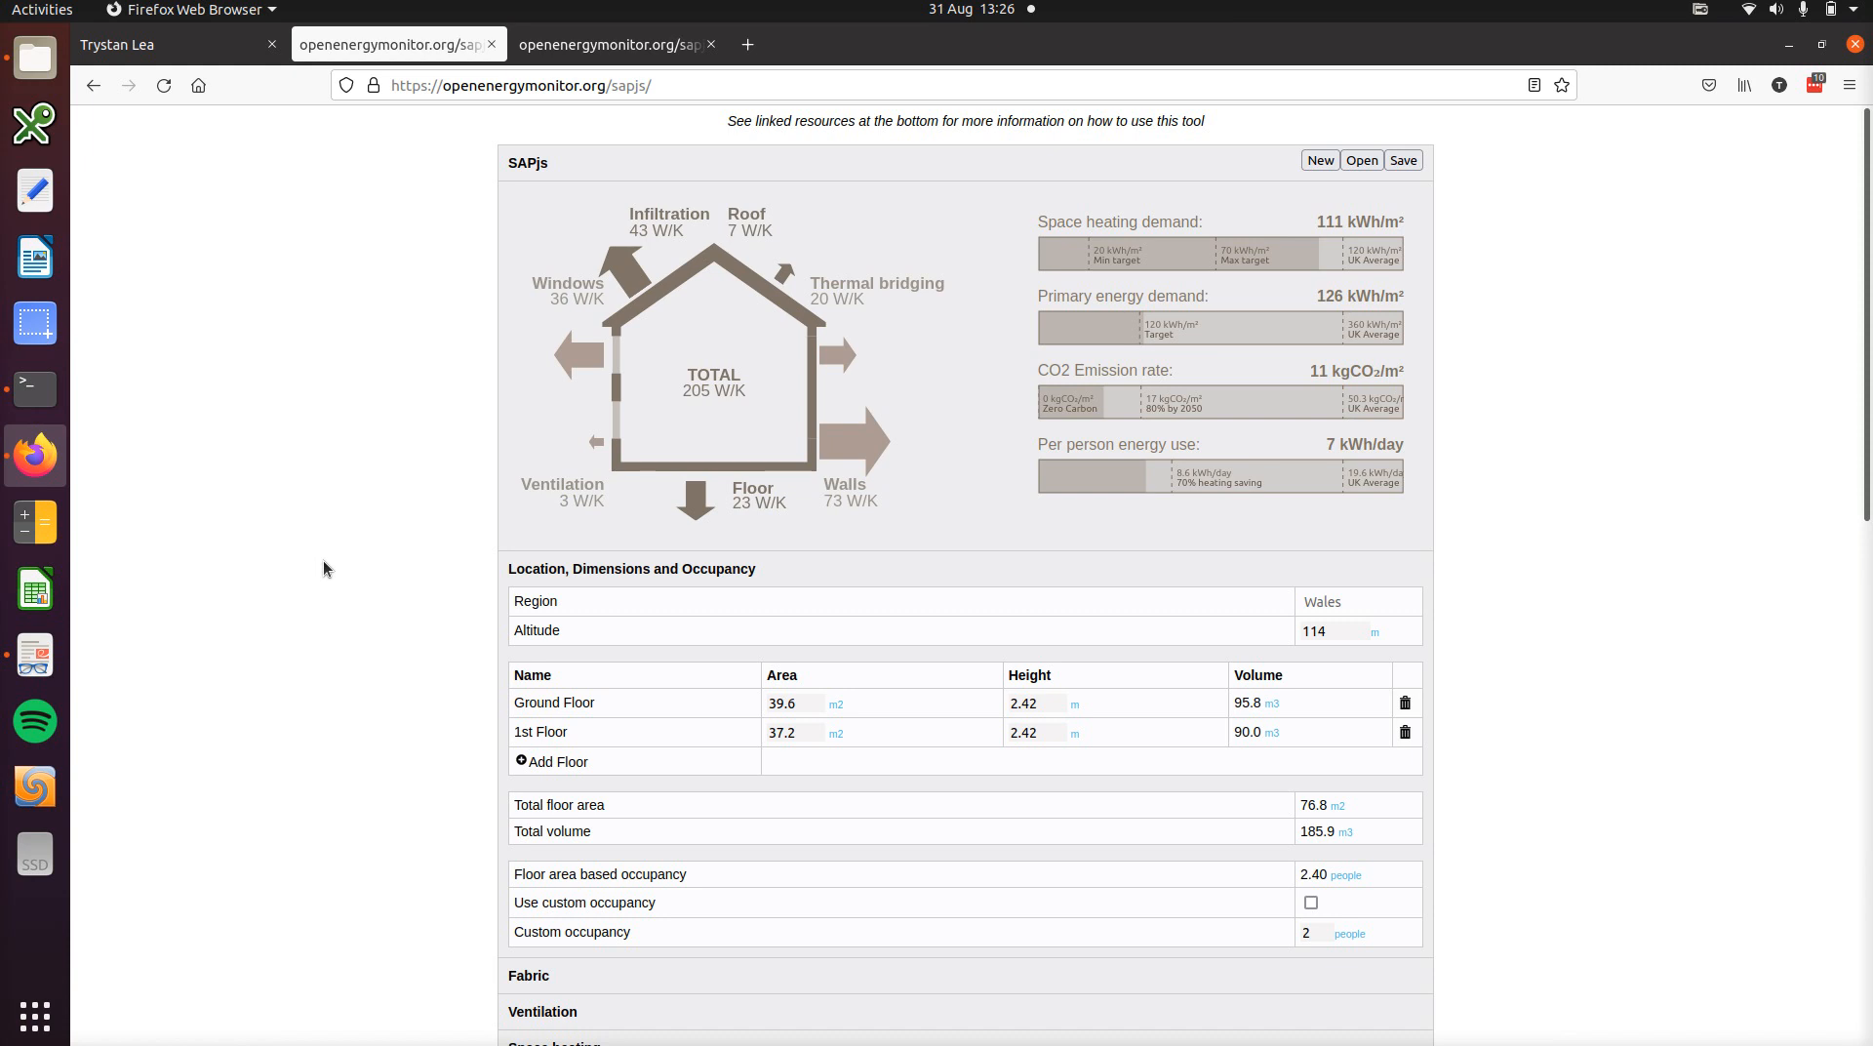
scroll(324, 564, down, 2)
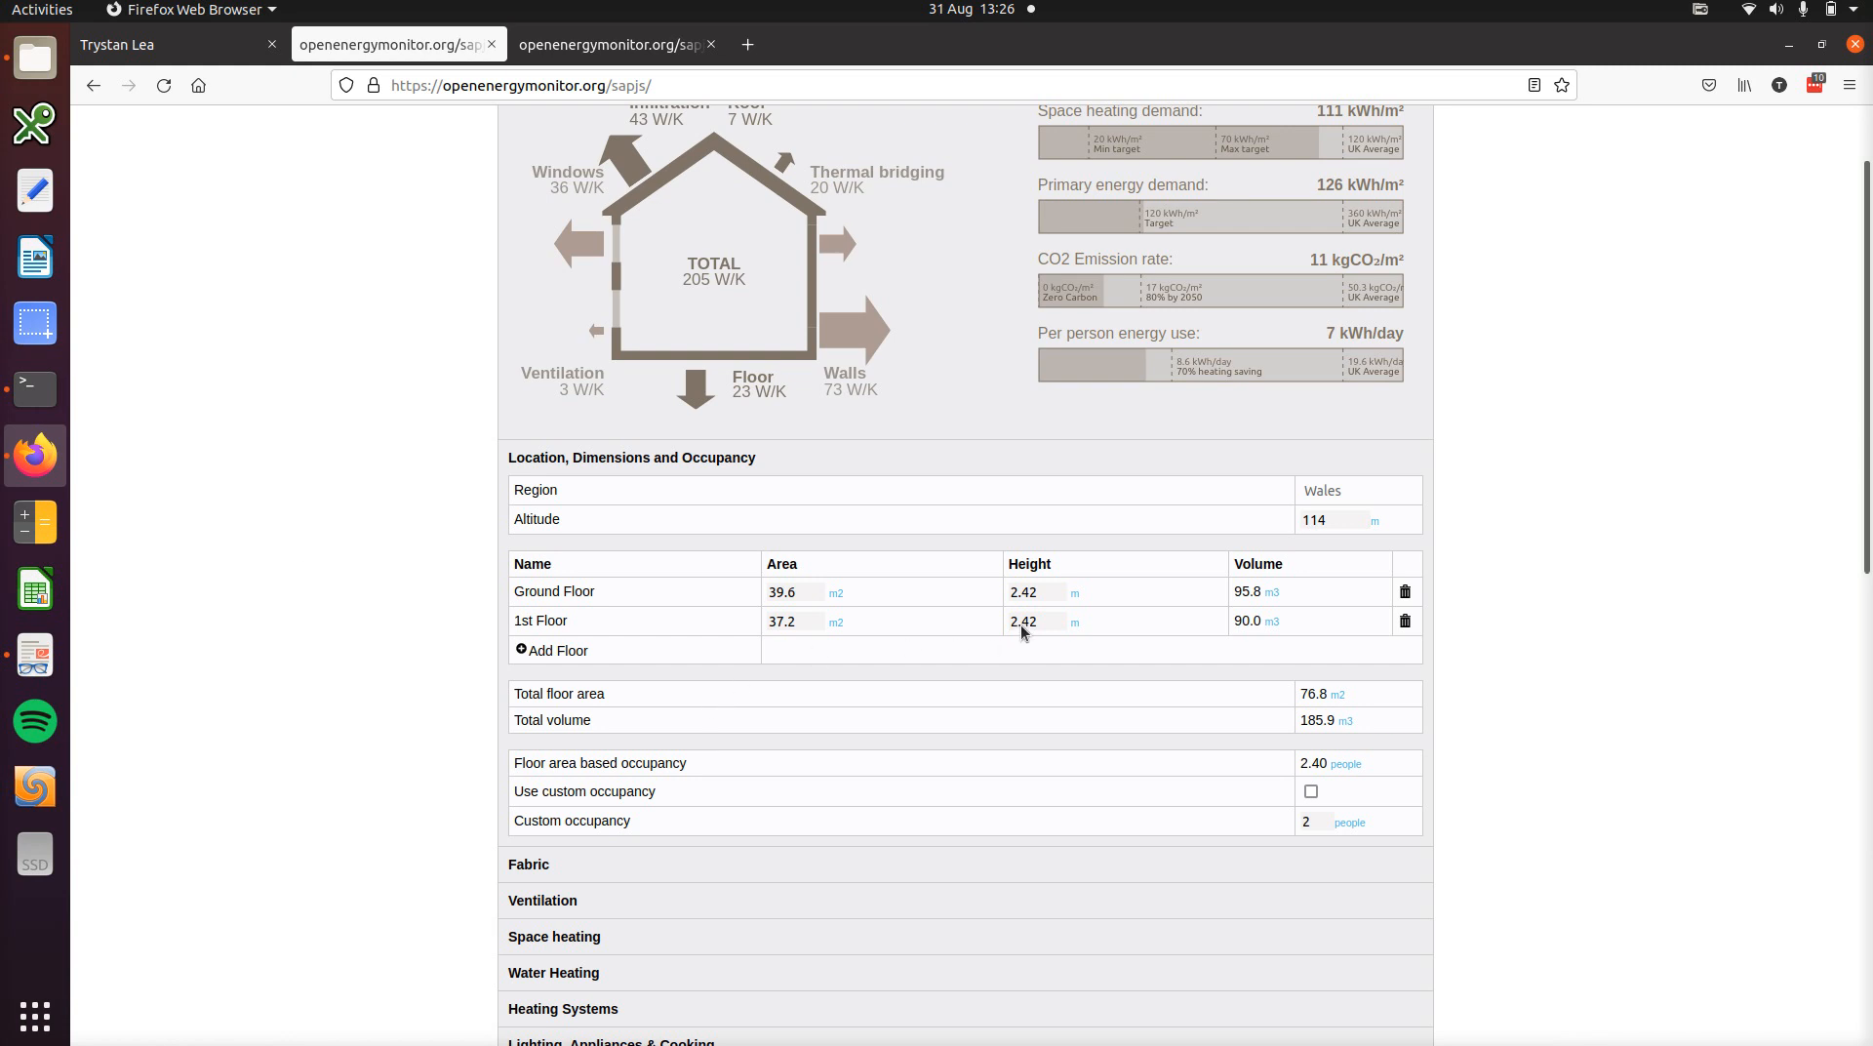
- Try a custom occupancy of 3 people and return it to 2 while custom occupancy is not in use
double_click(1306, 821)
text(3)
click(1527, 812)
double_click(1308, 822)
text(2)
right_click(1488, 786)
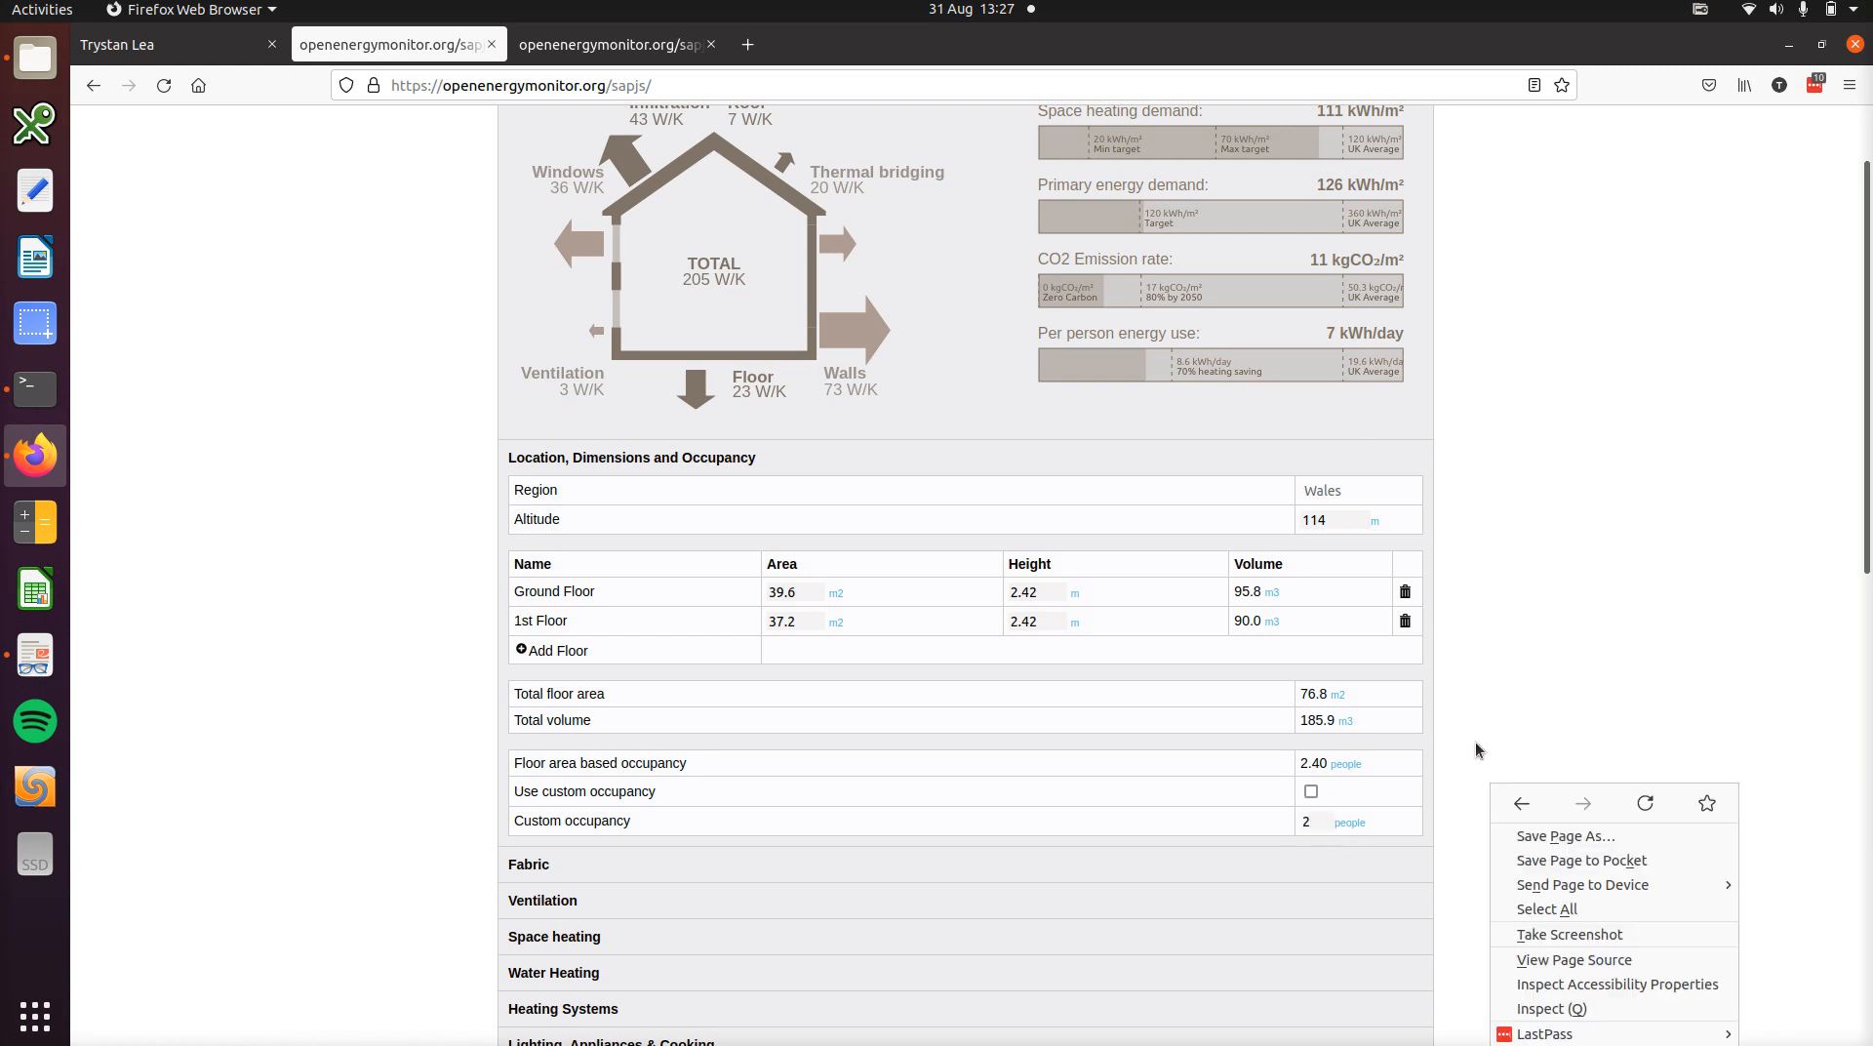
click(1477, 752)
- Enable the use of custom occupancy and set it to 3 people
click(1311, 793)
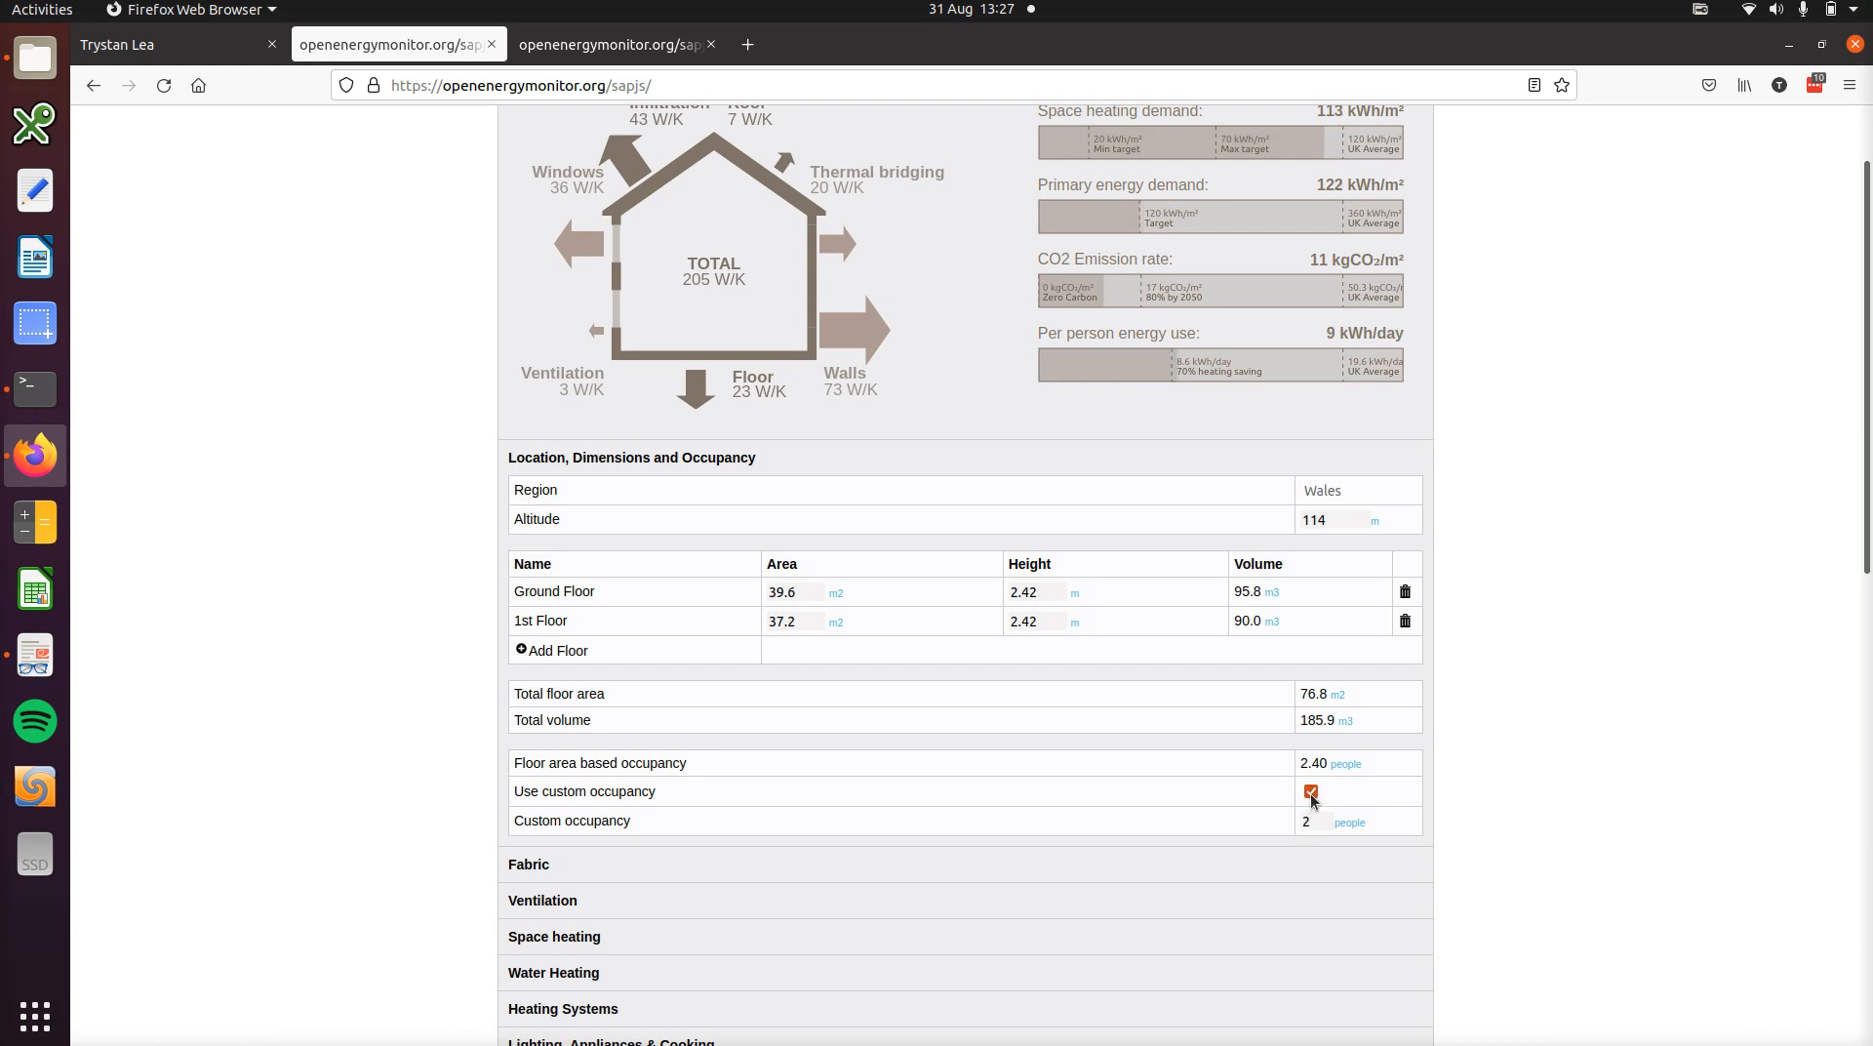
double_click(1308, 822)
text(3)
click(1499, 759)
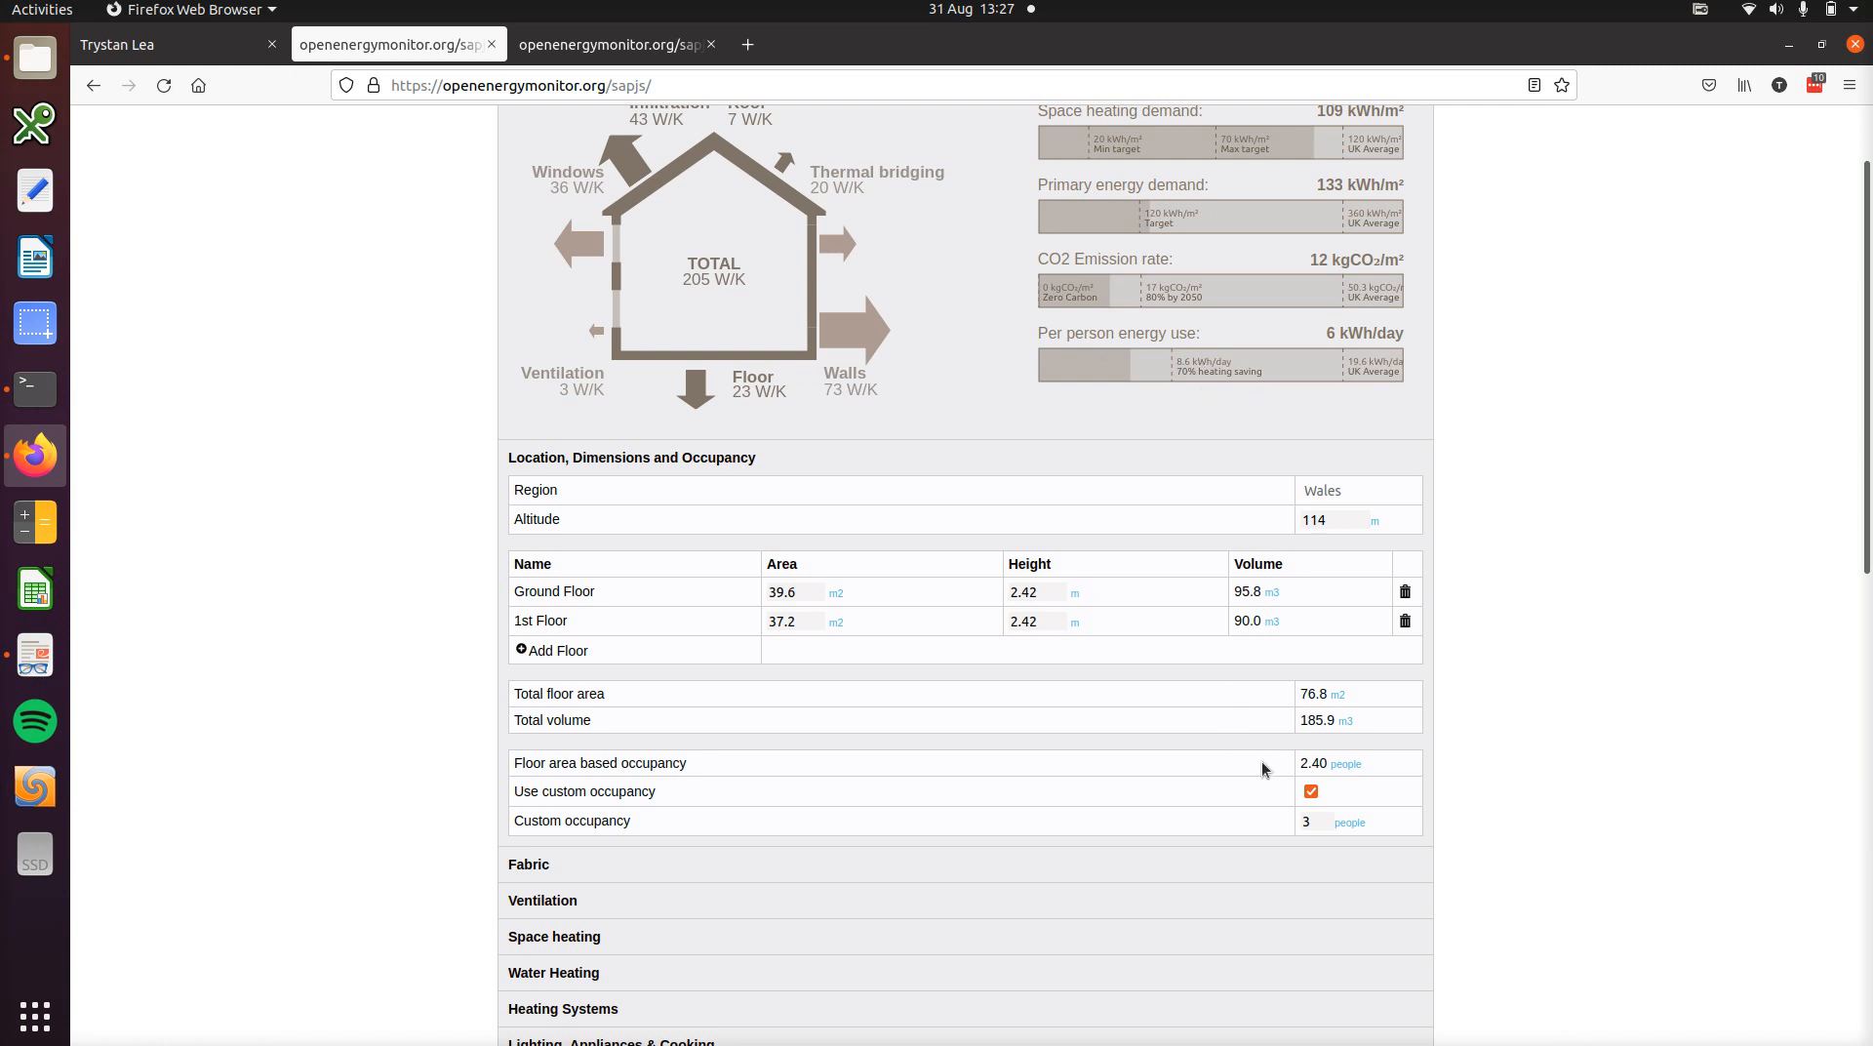
- Turn off the use of custom occupancy and set the custom value back to 2 people
right_click(1313, 798)
key(Escape)
click(1311, 791)
double_click(1307, 822)
text(2)
click(1468, 810)
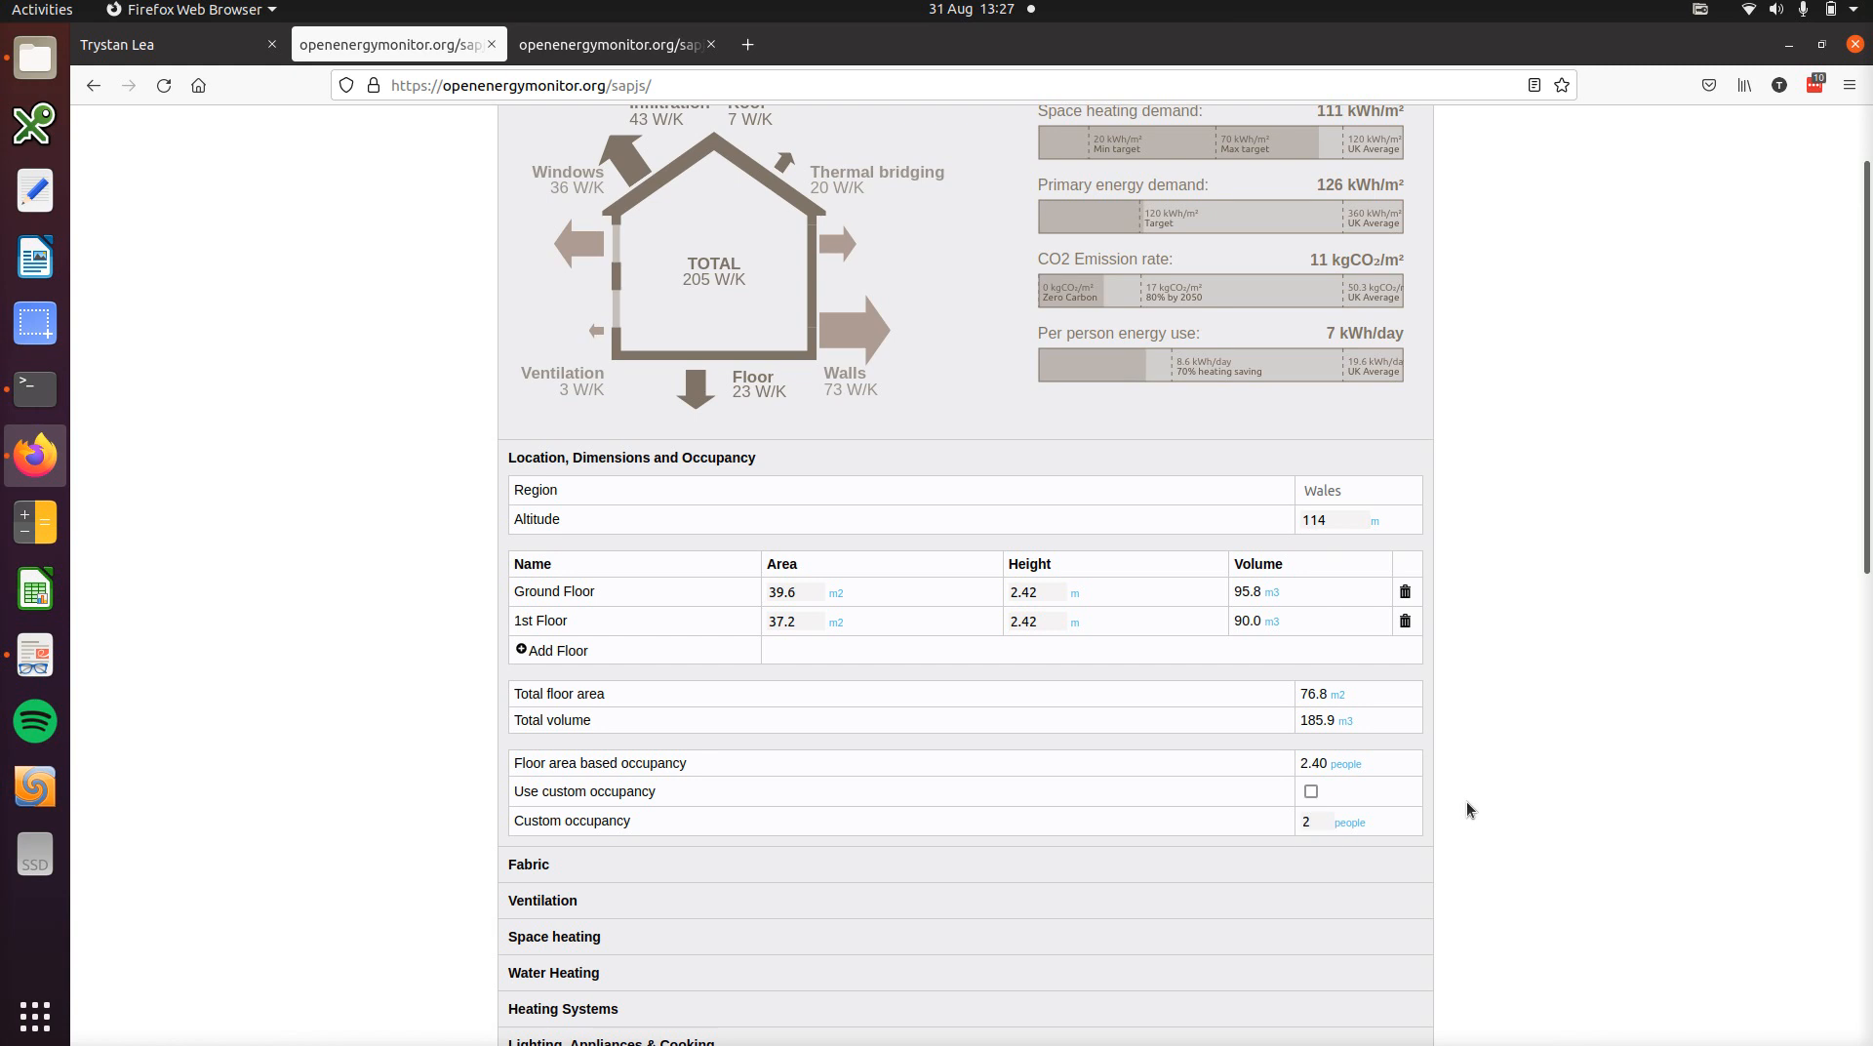
- Swap the occupancy section for the Fabric section and check the 2D floor plan on the energy assessment page
click(899, 460)
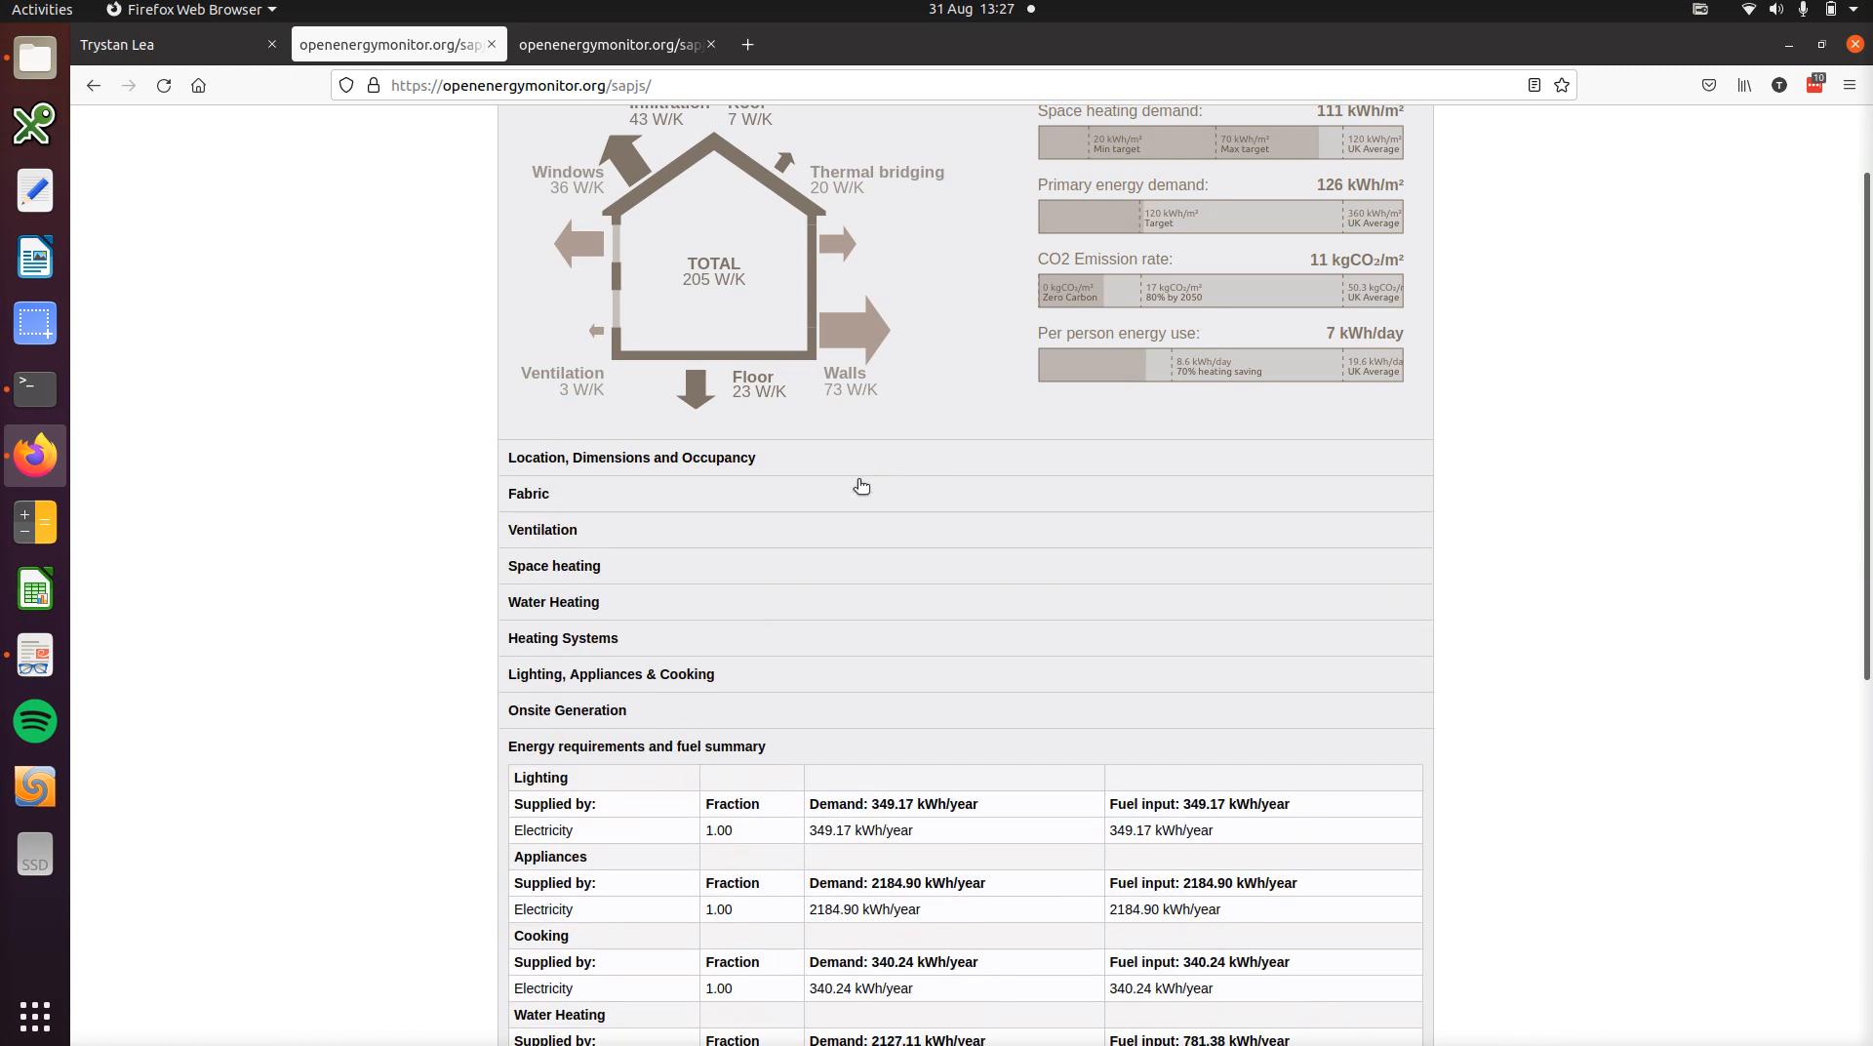
click(841, 499)
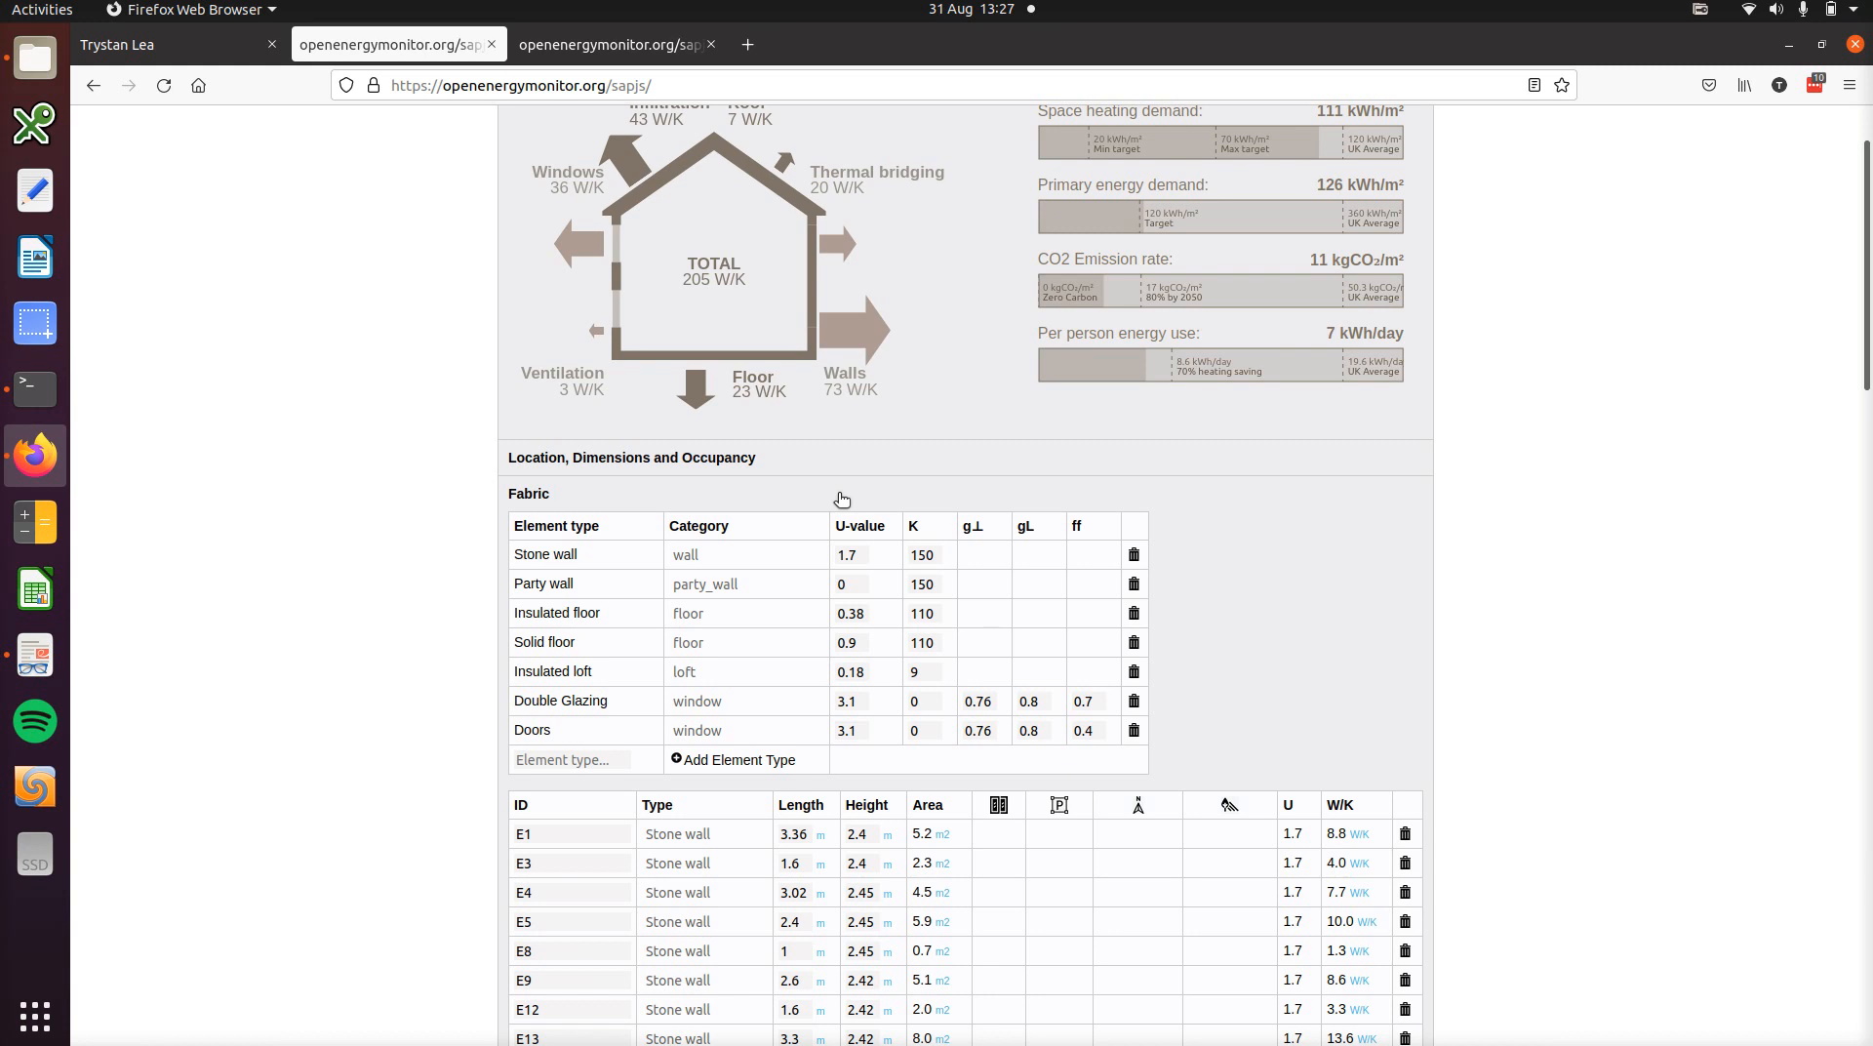
click(173, 47)
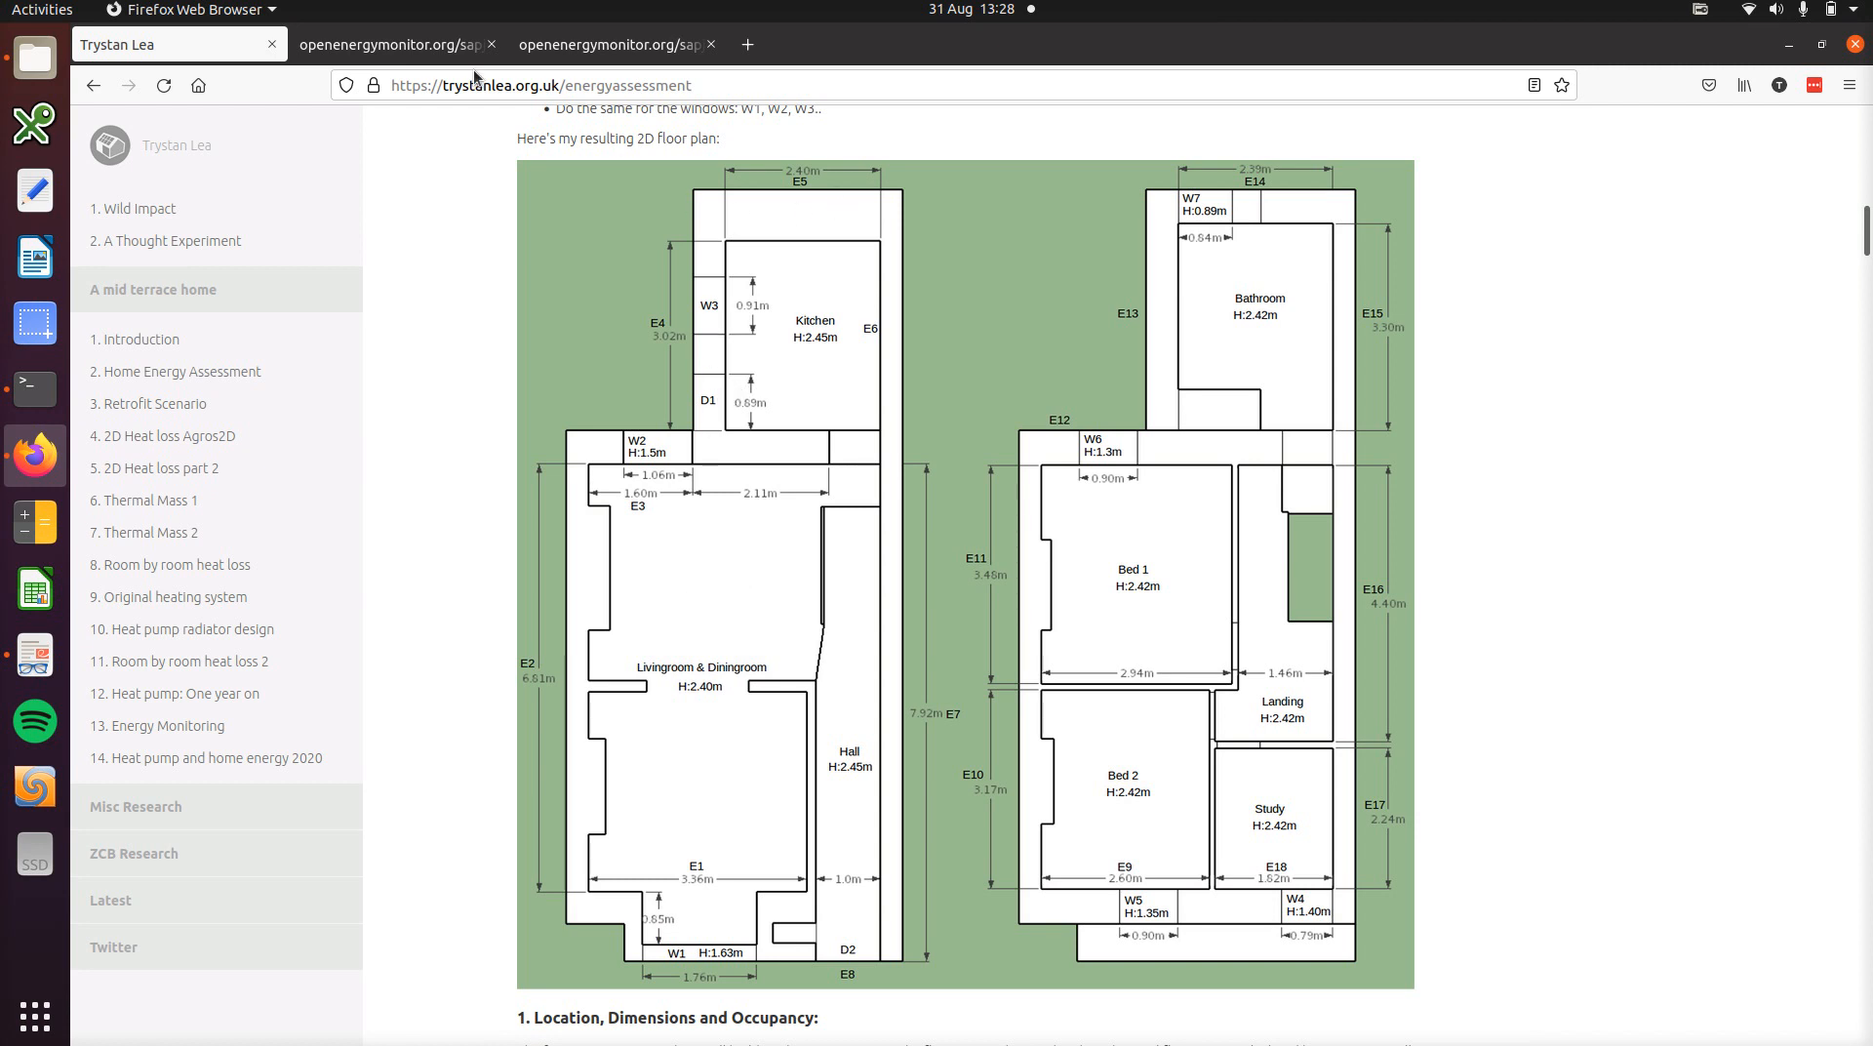
right_click(407, 43)
click(406, 43)
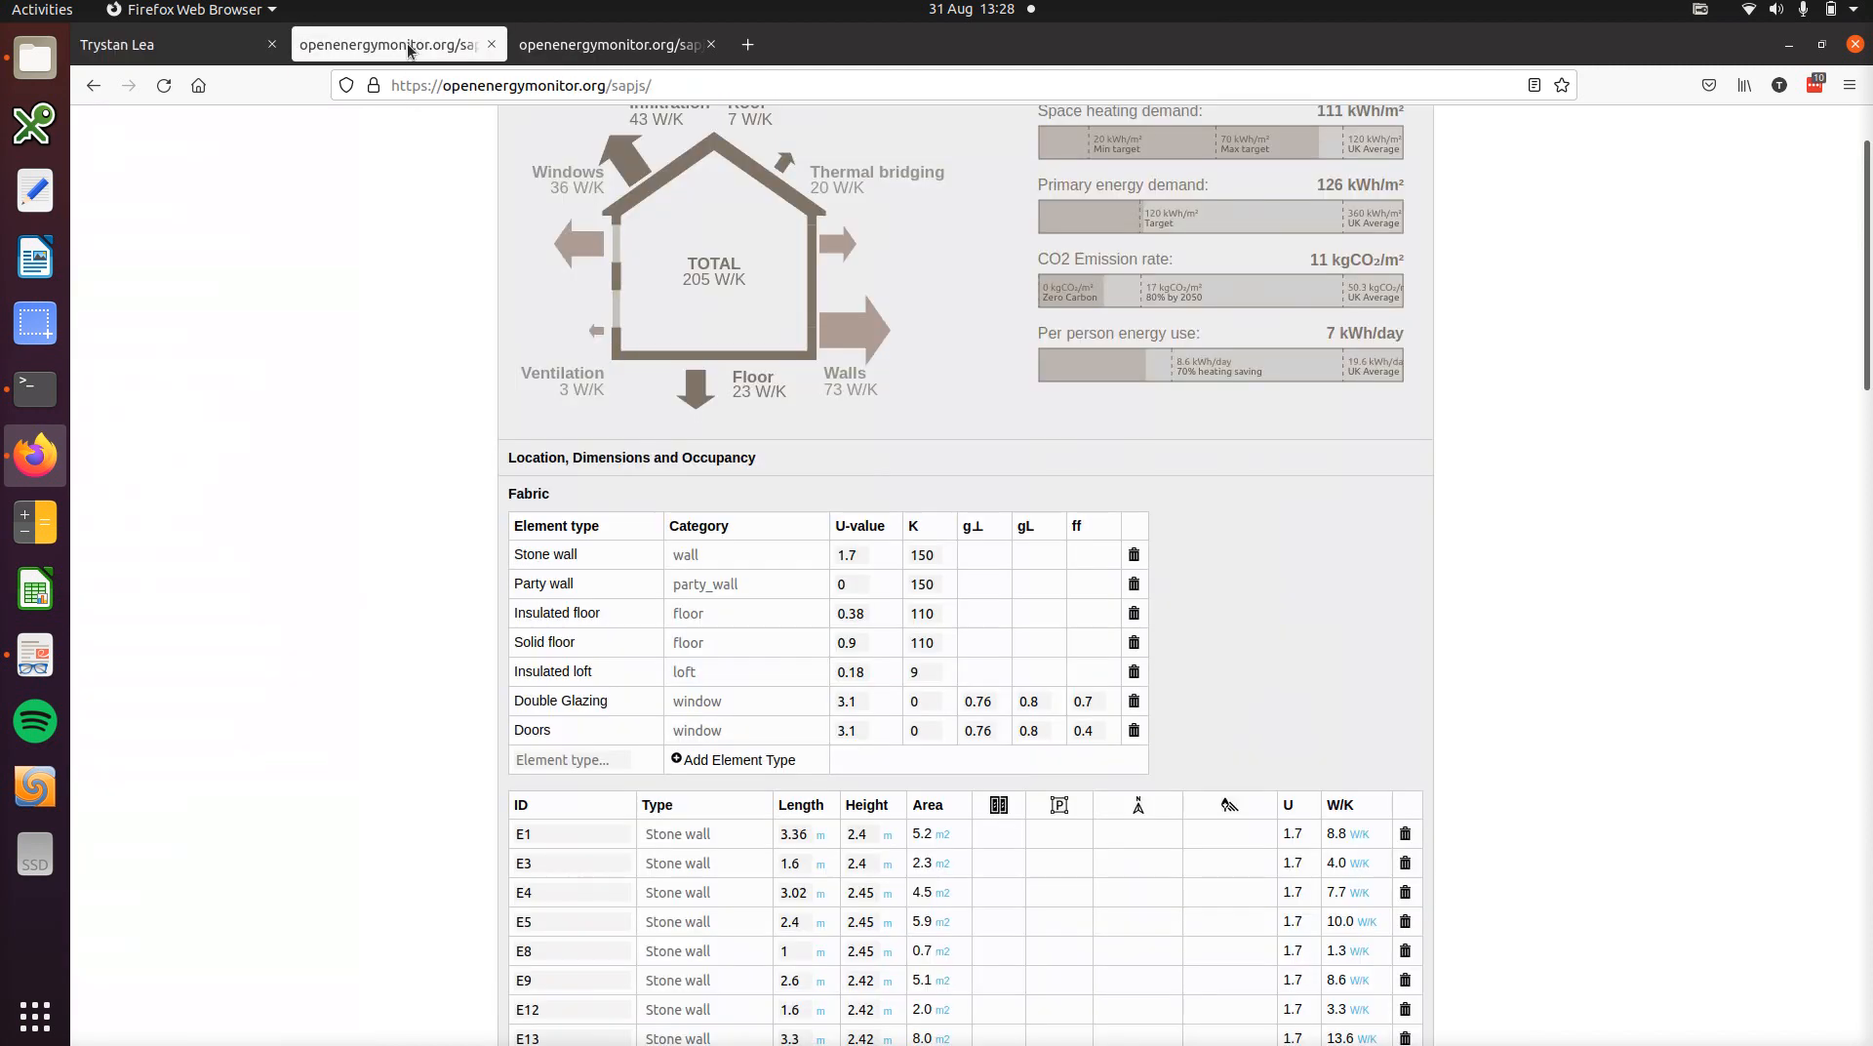
- Examine the fabric element types and the wall, floor, loft and window list, comparing them with the floor plan
scroll(775, 562, down, 4)
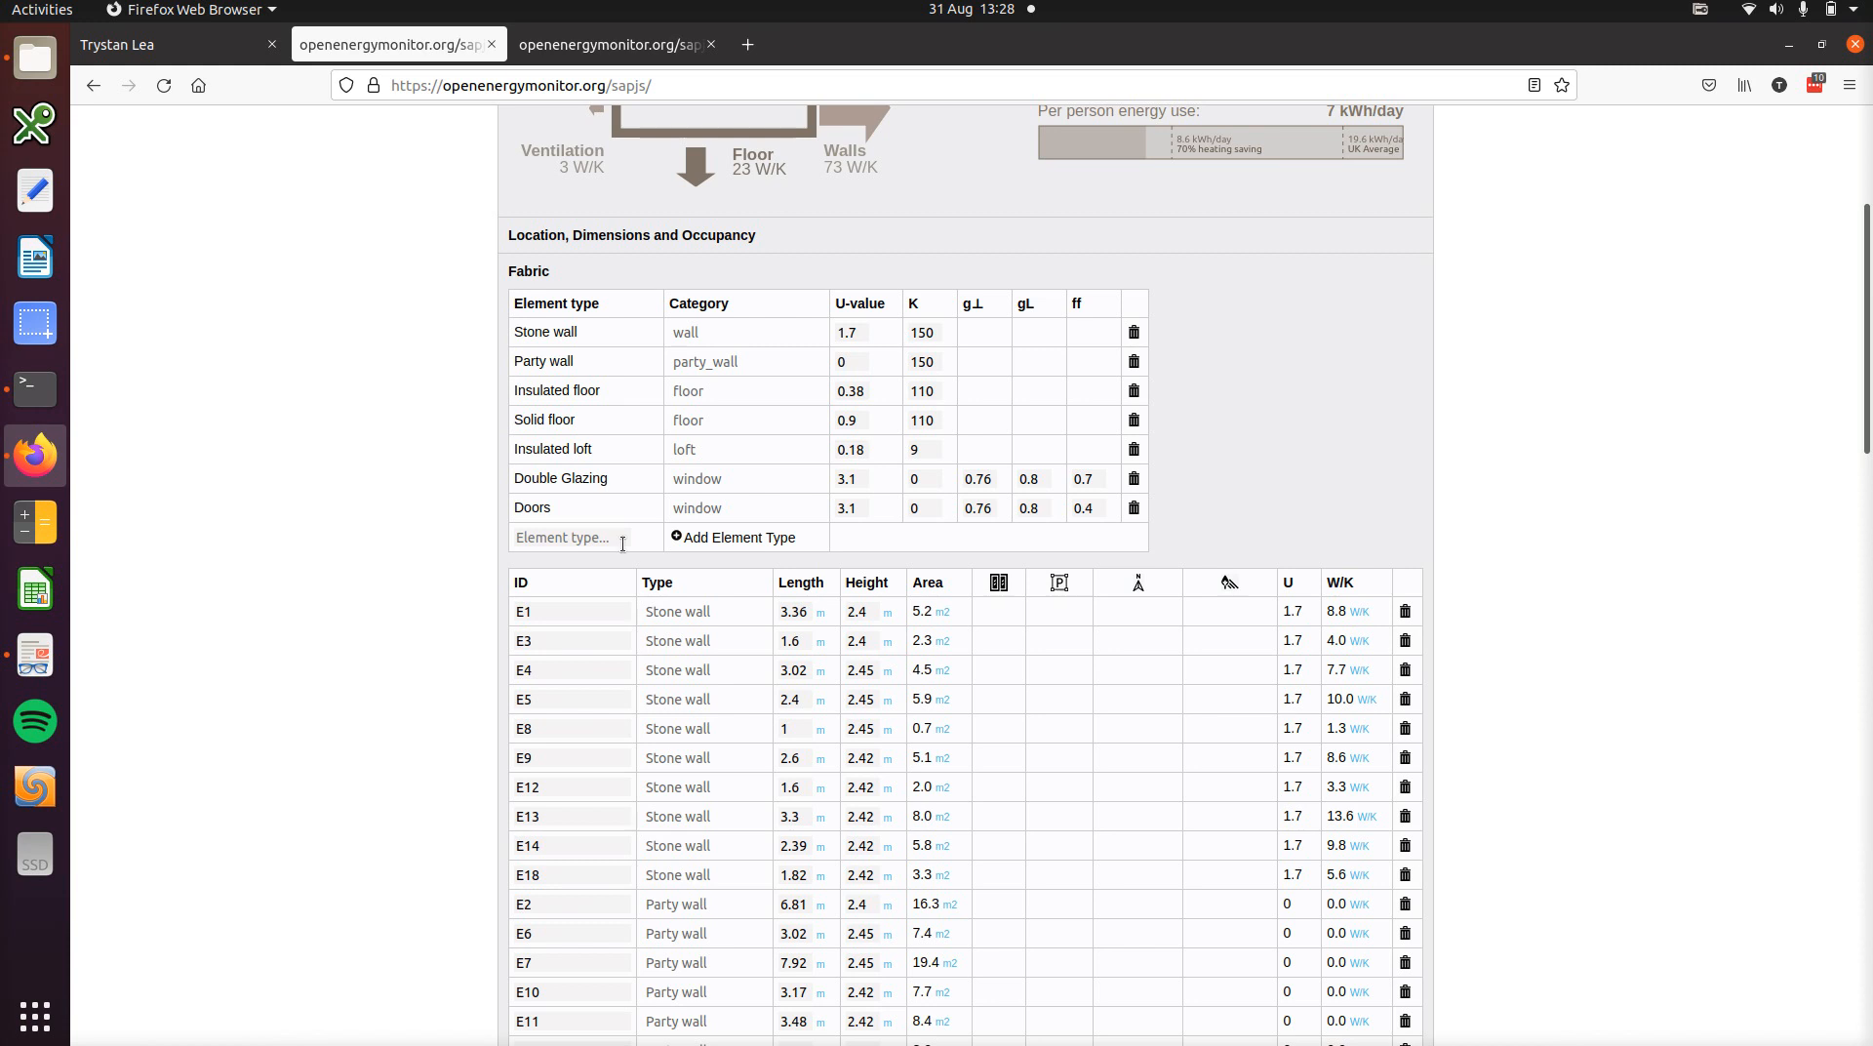
scroll(792, 542, down, 5)
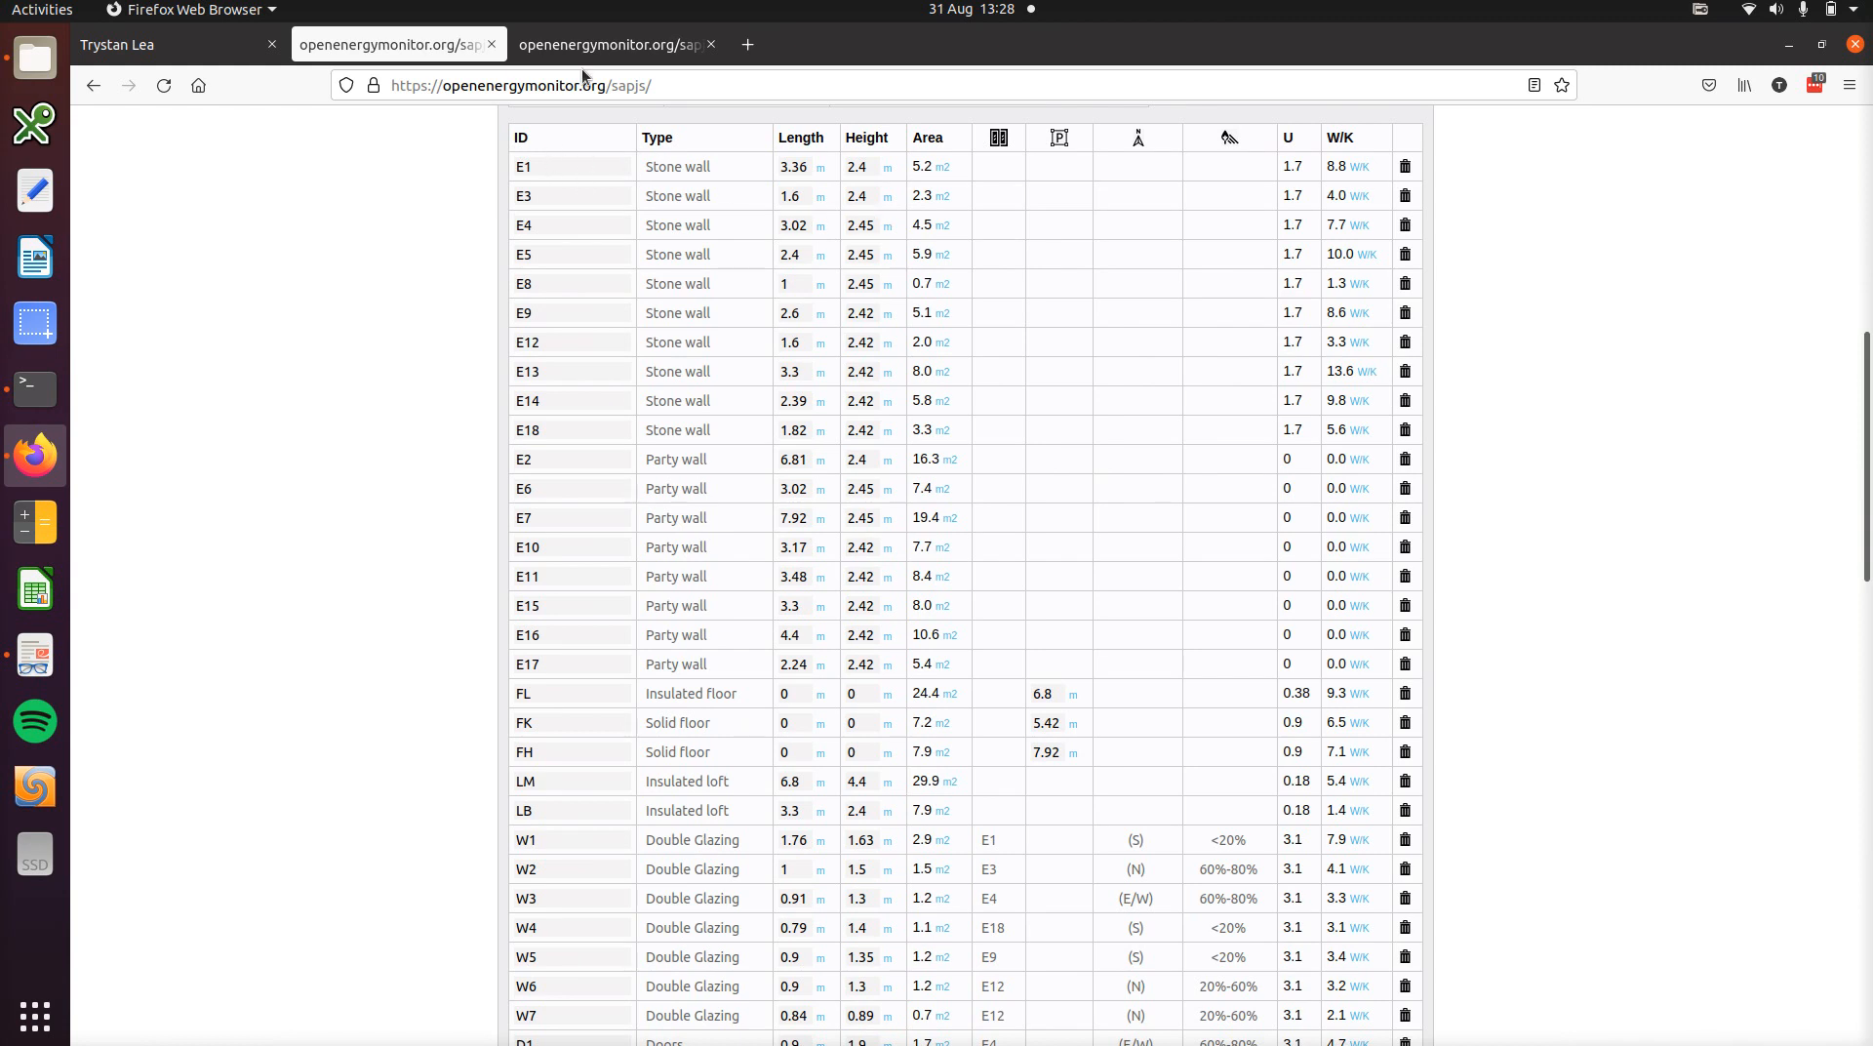
click(222, 49)
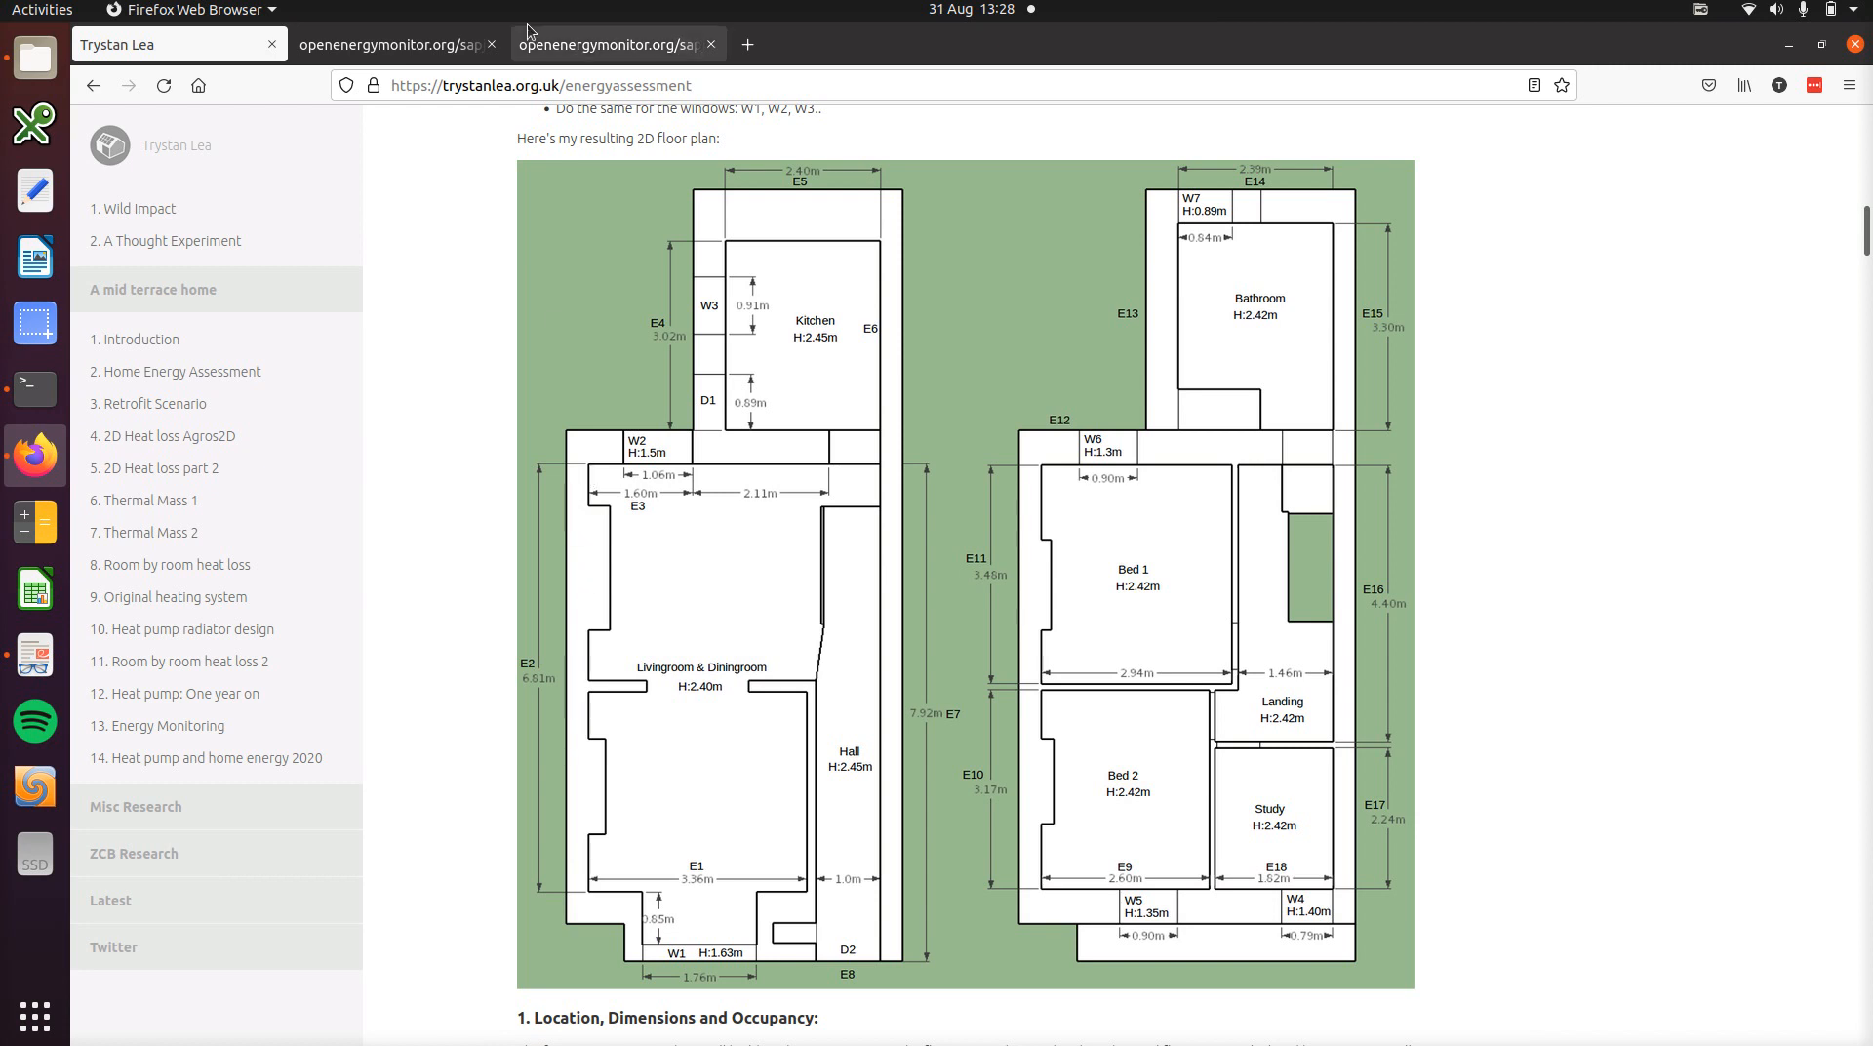
click(409, 48)
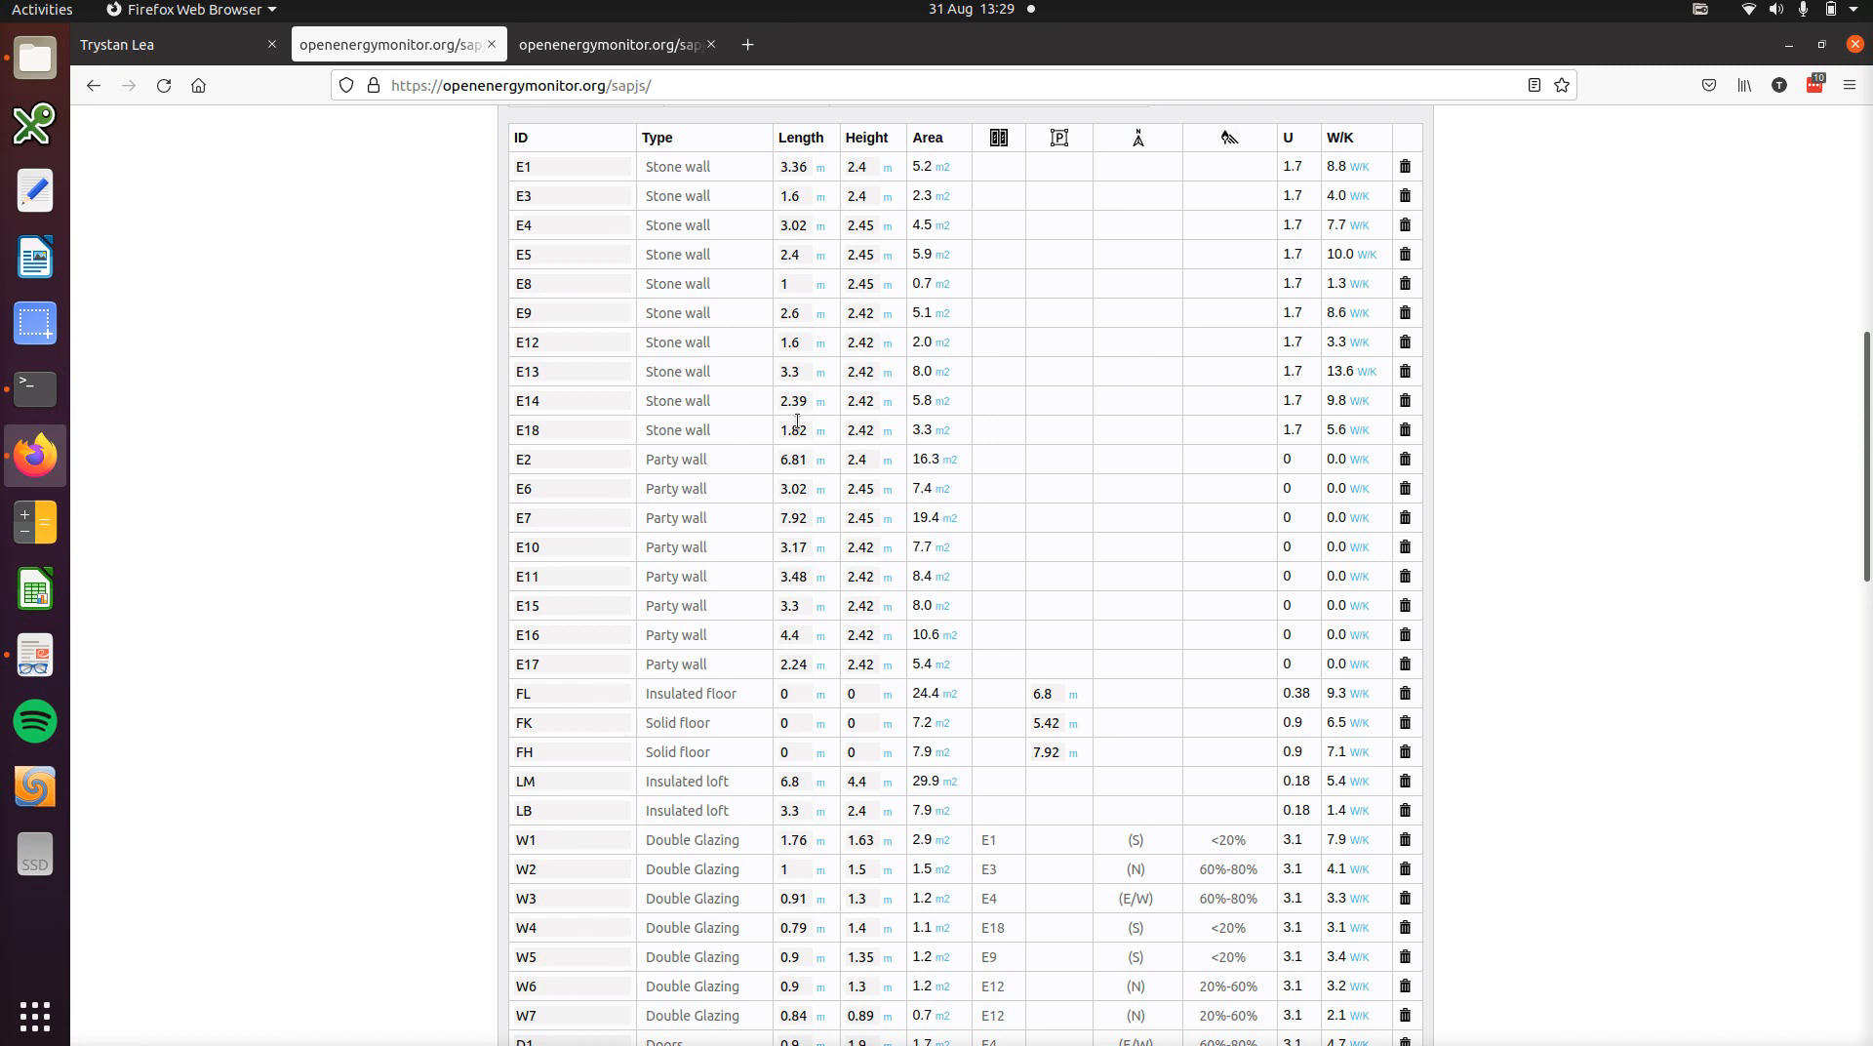
scroll(795, 429, down, 2)
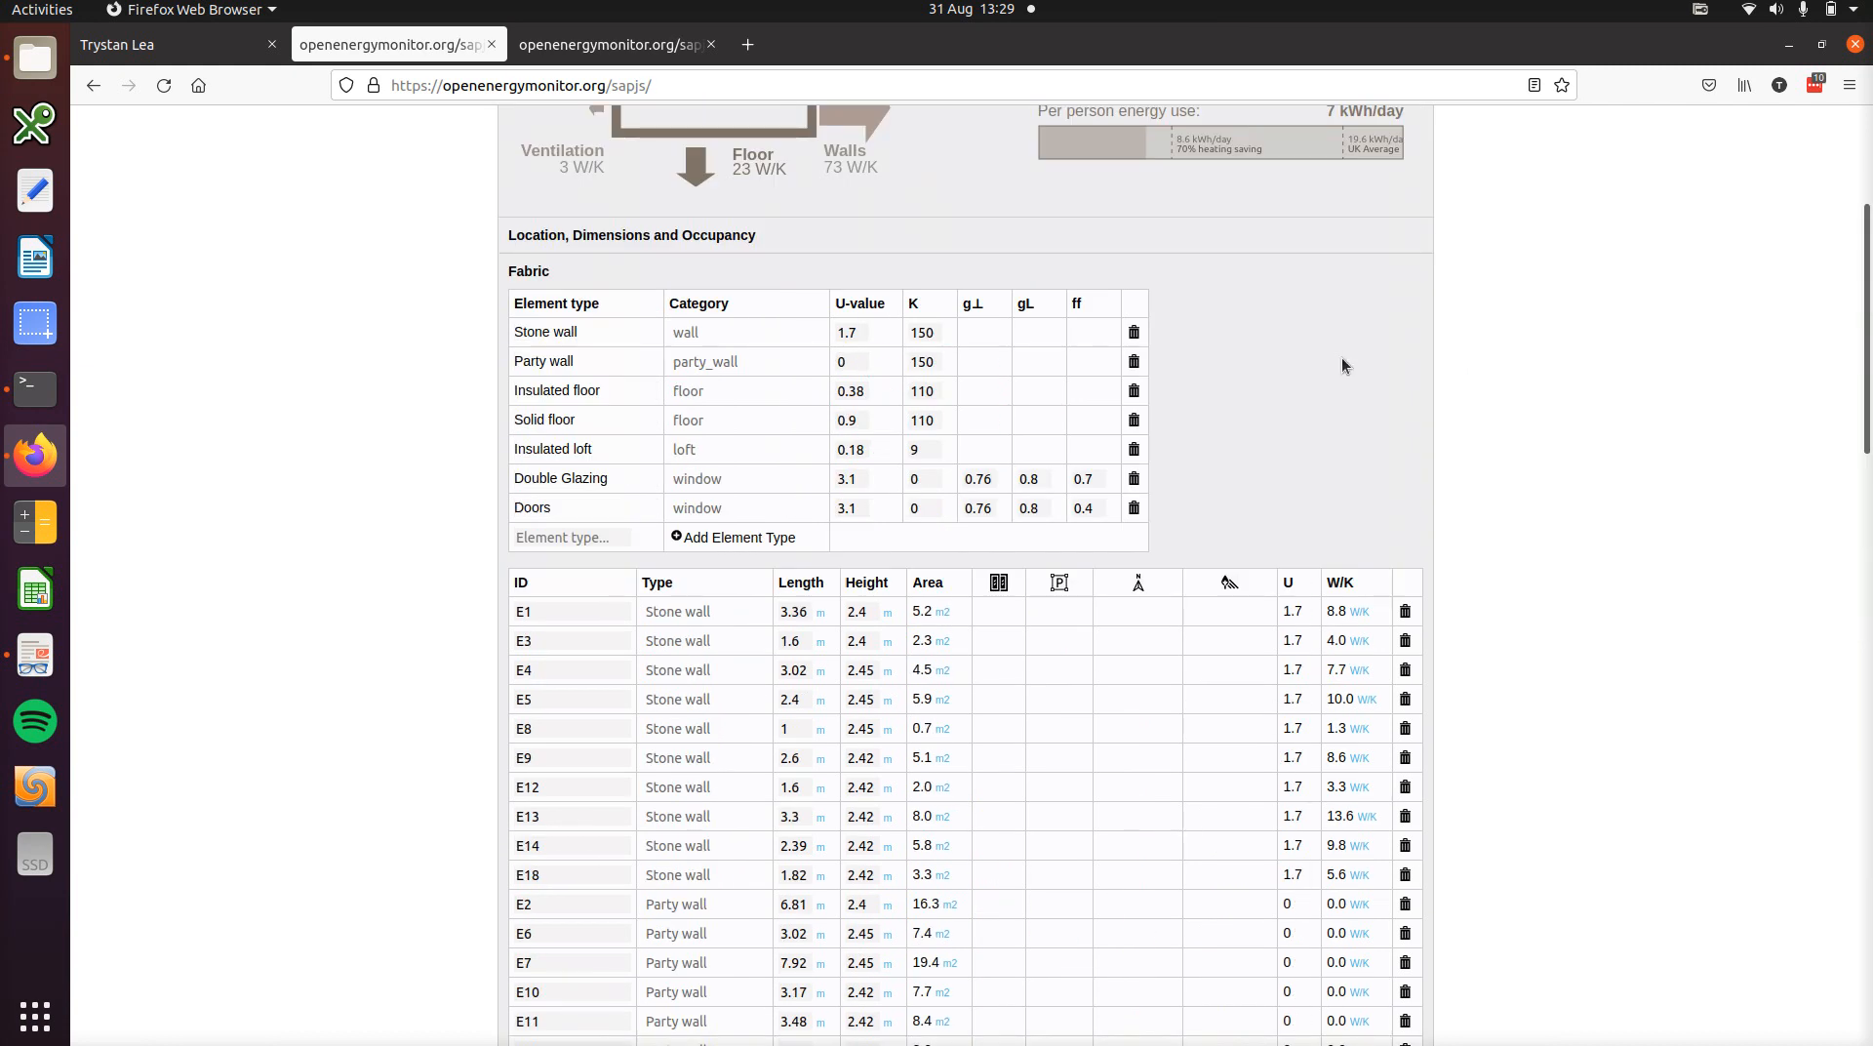
scroll(1343, 366, down, 2)
scroll(1342, 359, down, 2)
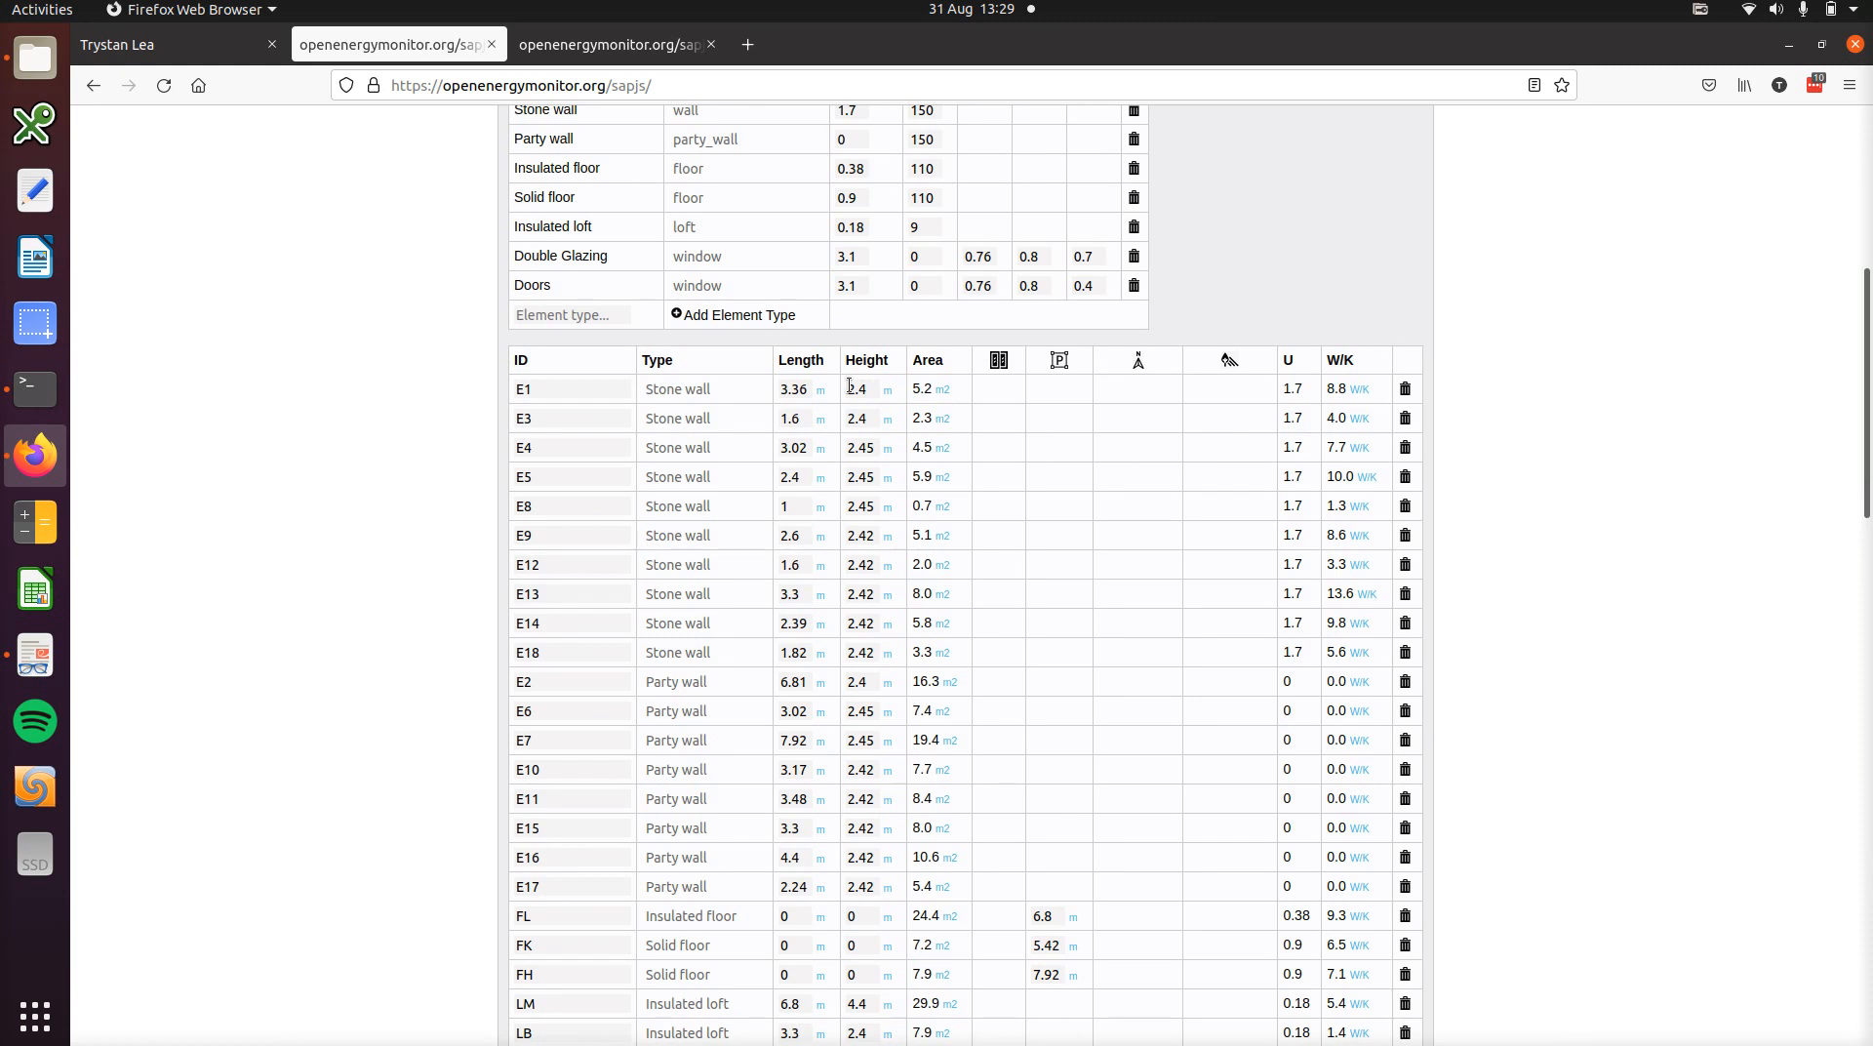
scroll(850, 387, up, 2)
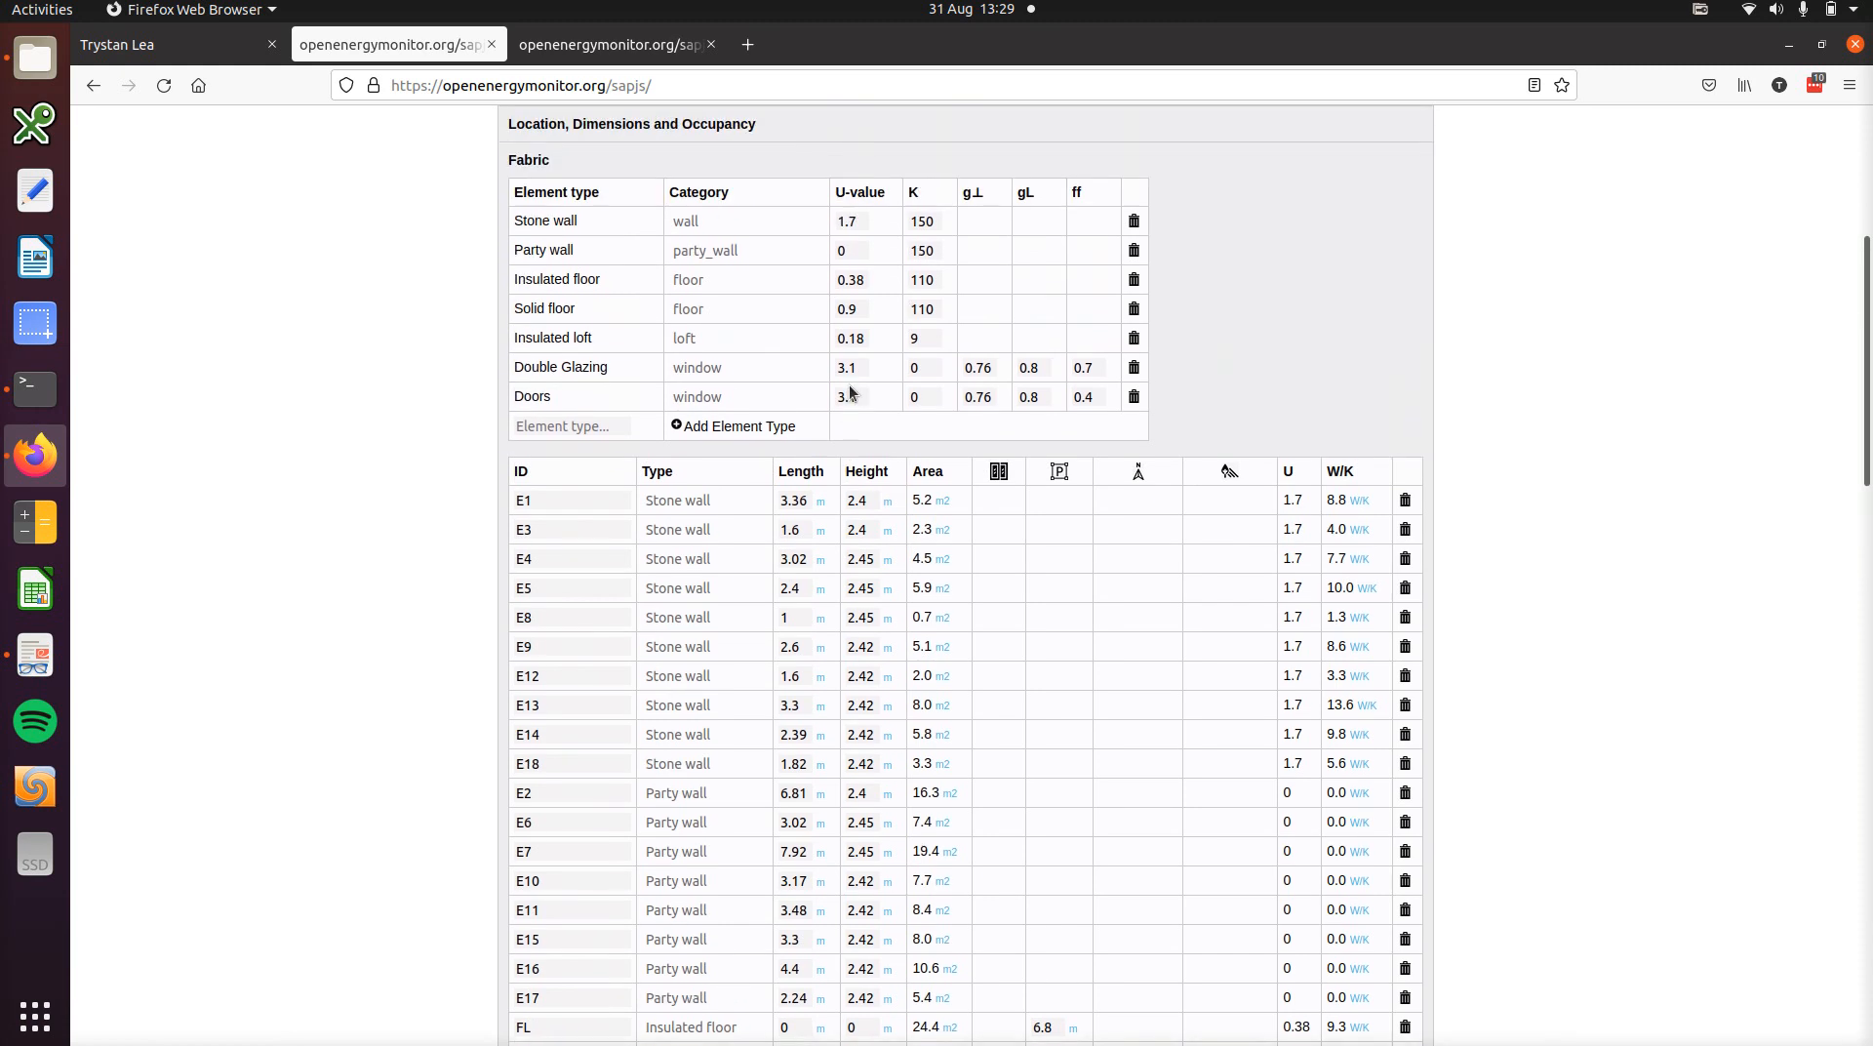
scroll(850, 390, up, 4)
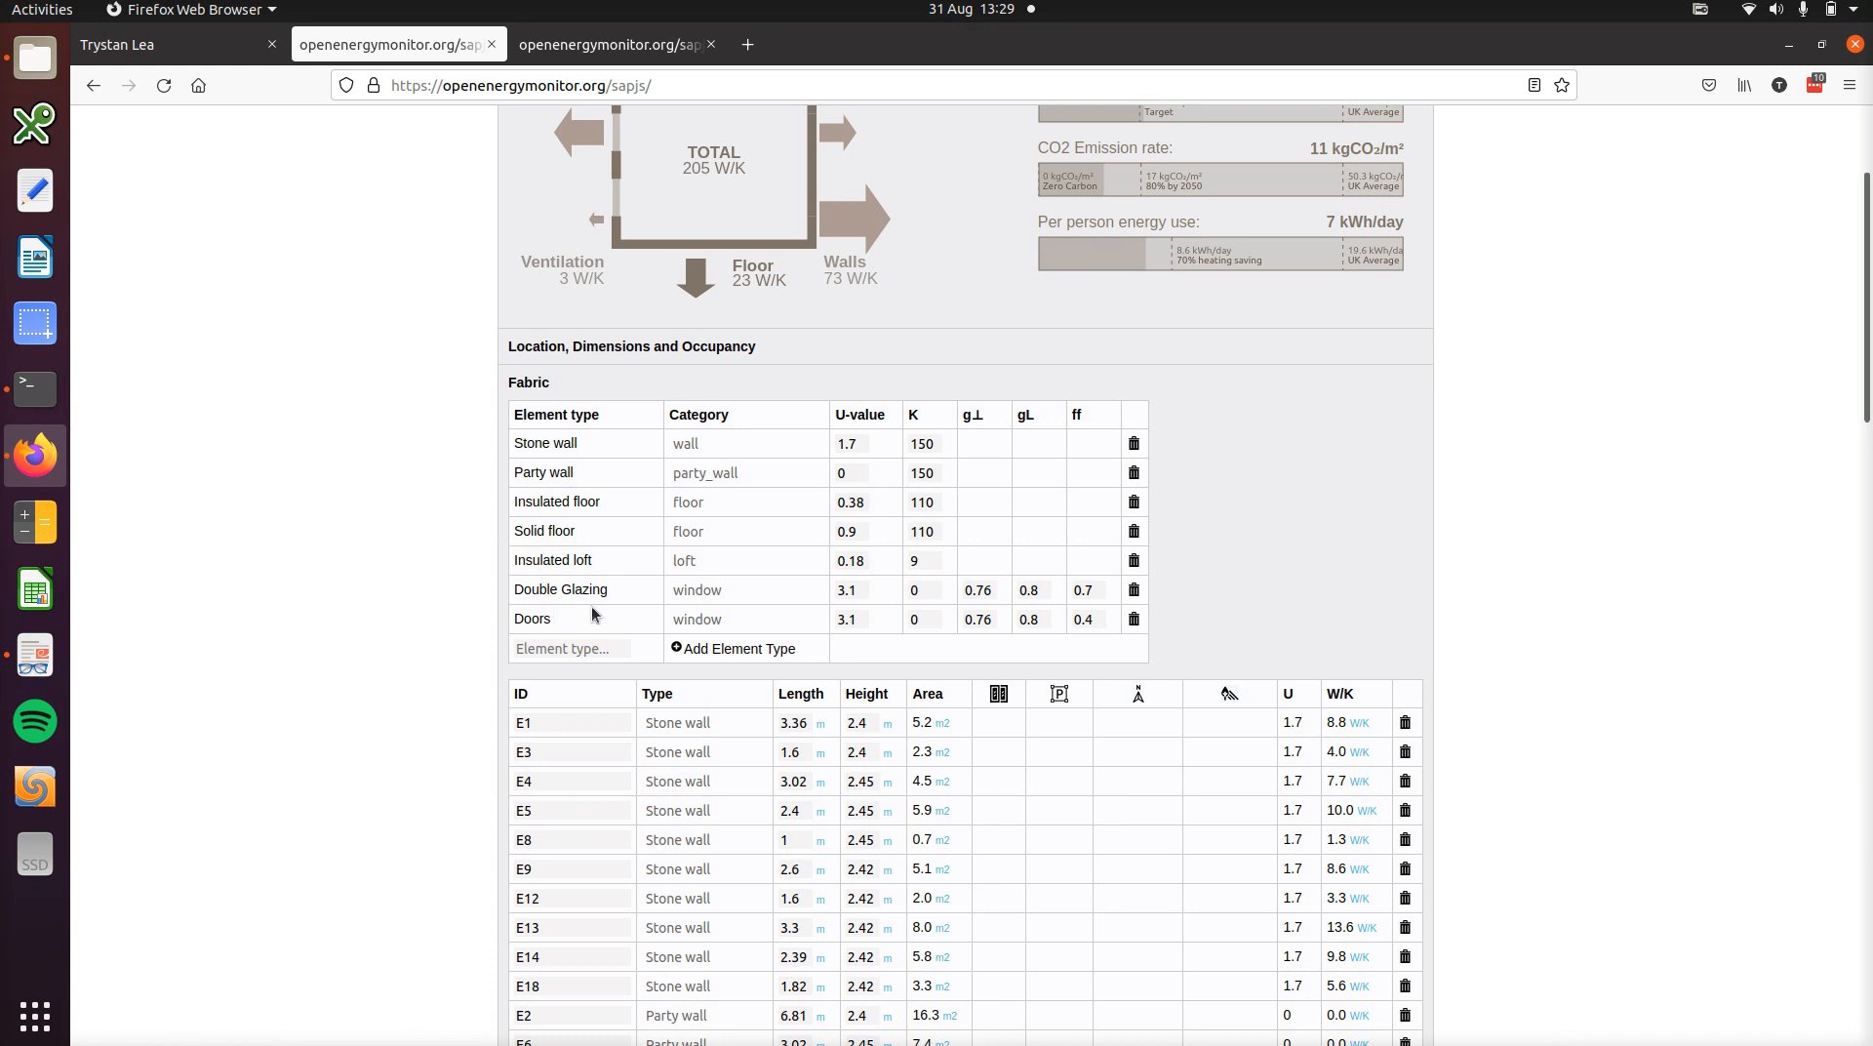
- Set the Stone wall element type's U-value to 0.3
click(867, 445)
right_click(867, 445)
click(847, 440)
double_click(847, 440)
text(0.3)
click(1333, 478)
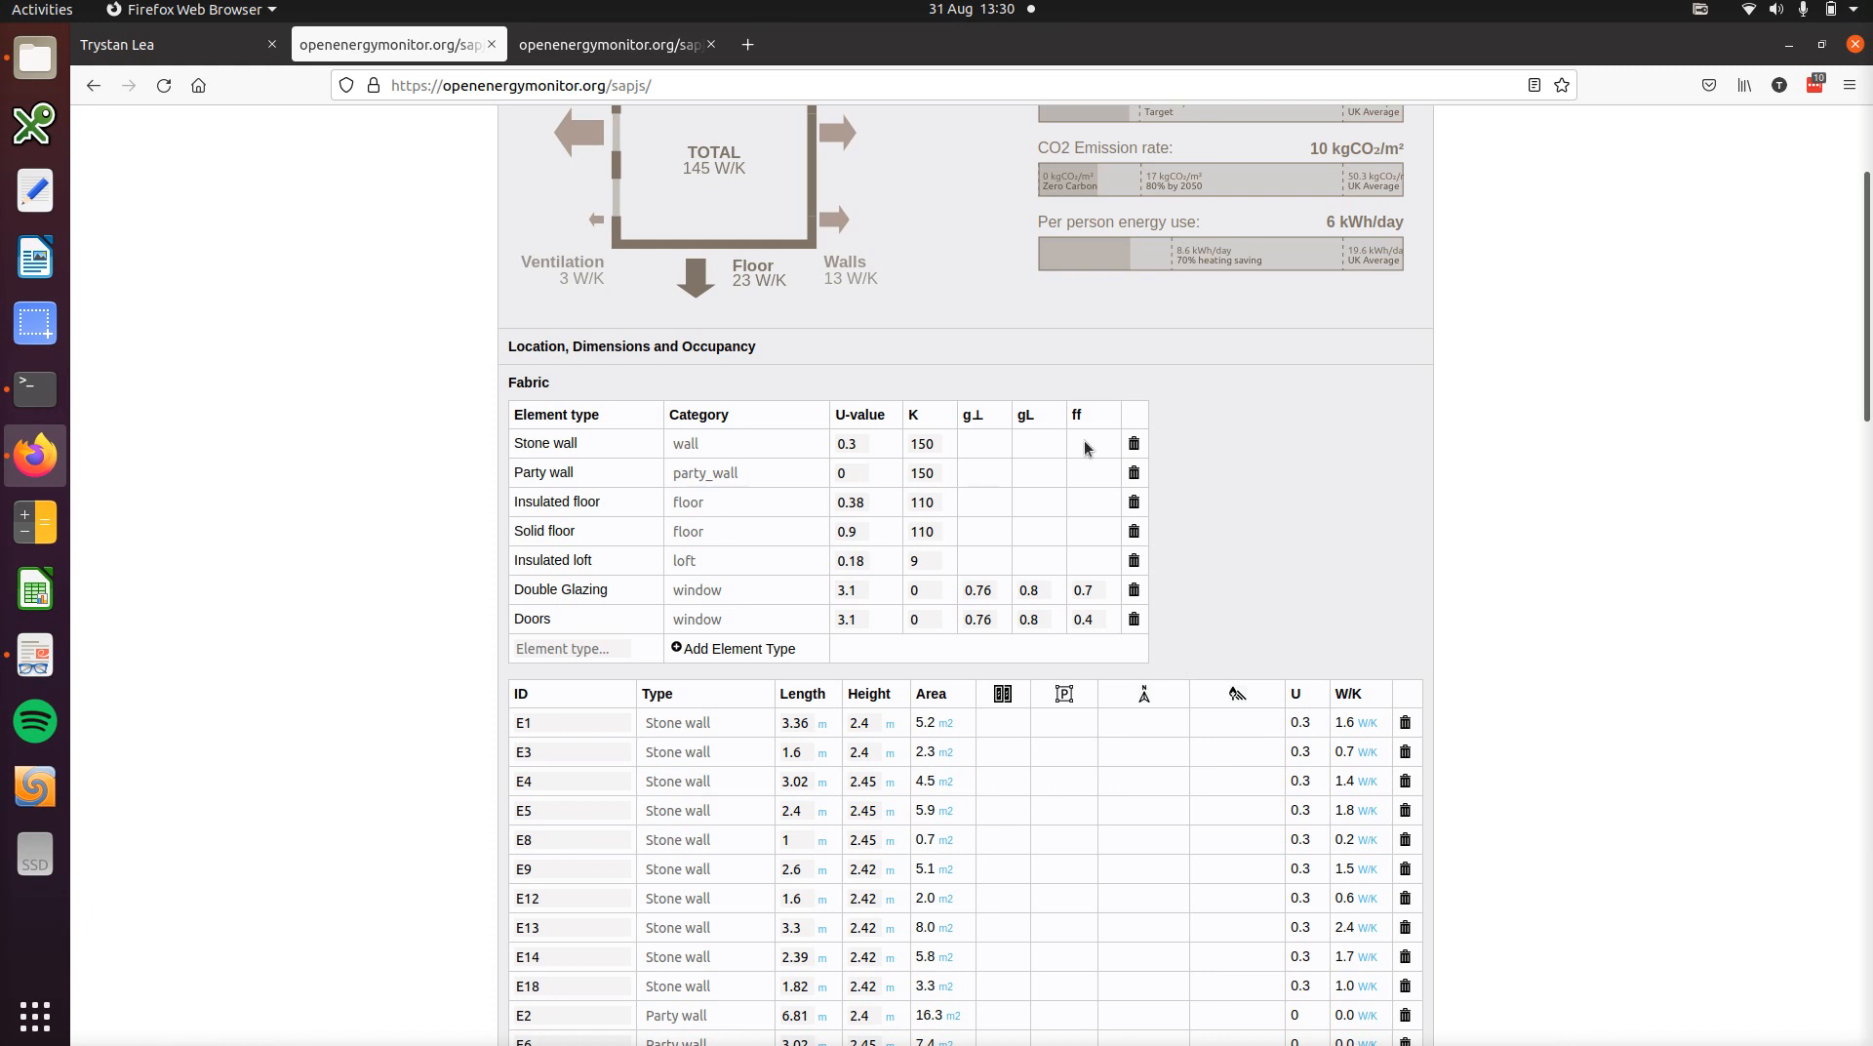
- Restore the Stone wall element type's U-value to 1.7
double_click(855, 442)
text(1.7)
click(1335, 463)
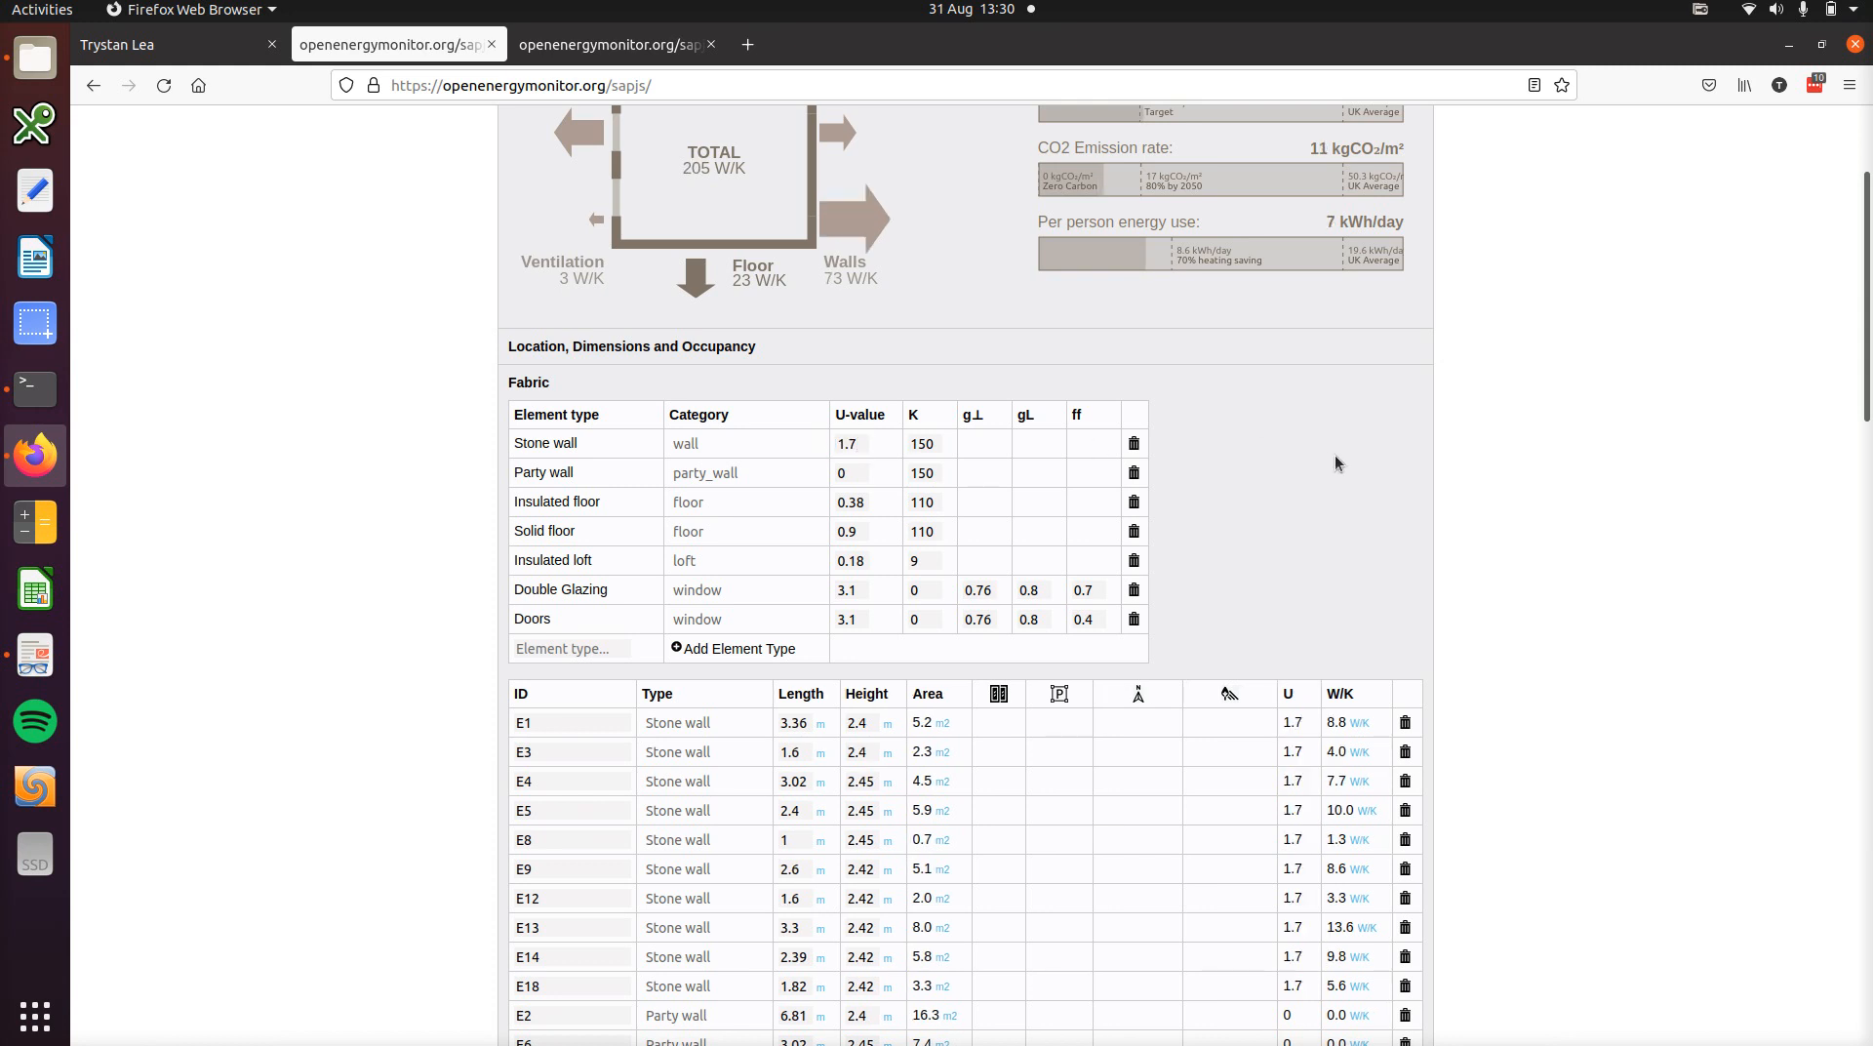
- Close the Fabric section and review the Ventilation section's construction settings, vents and extract points
click(1221, 375)
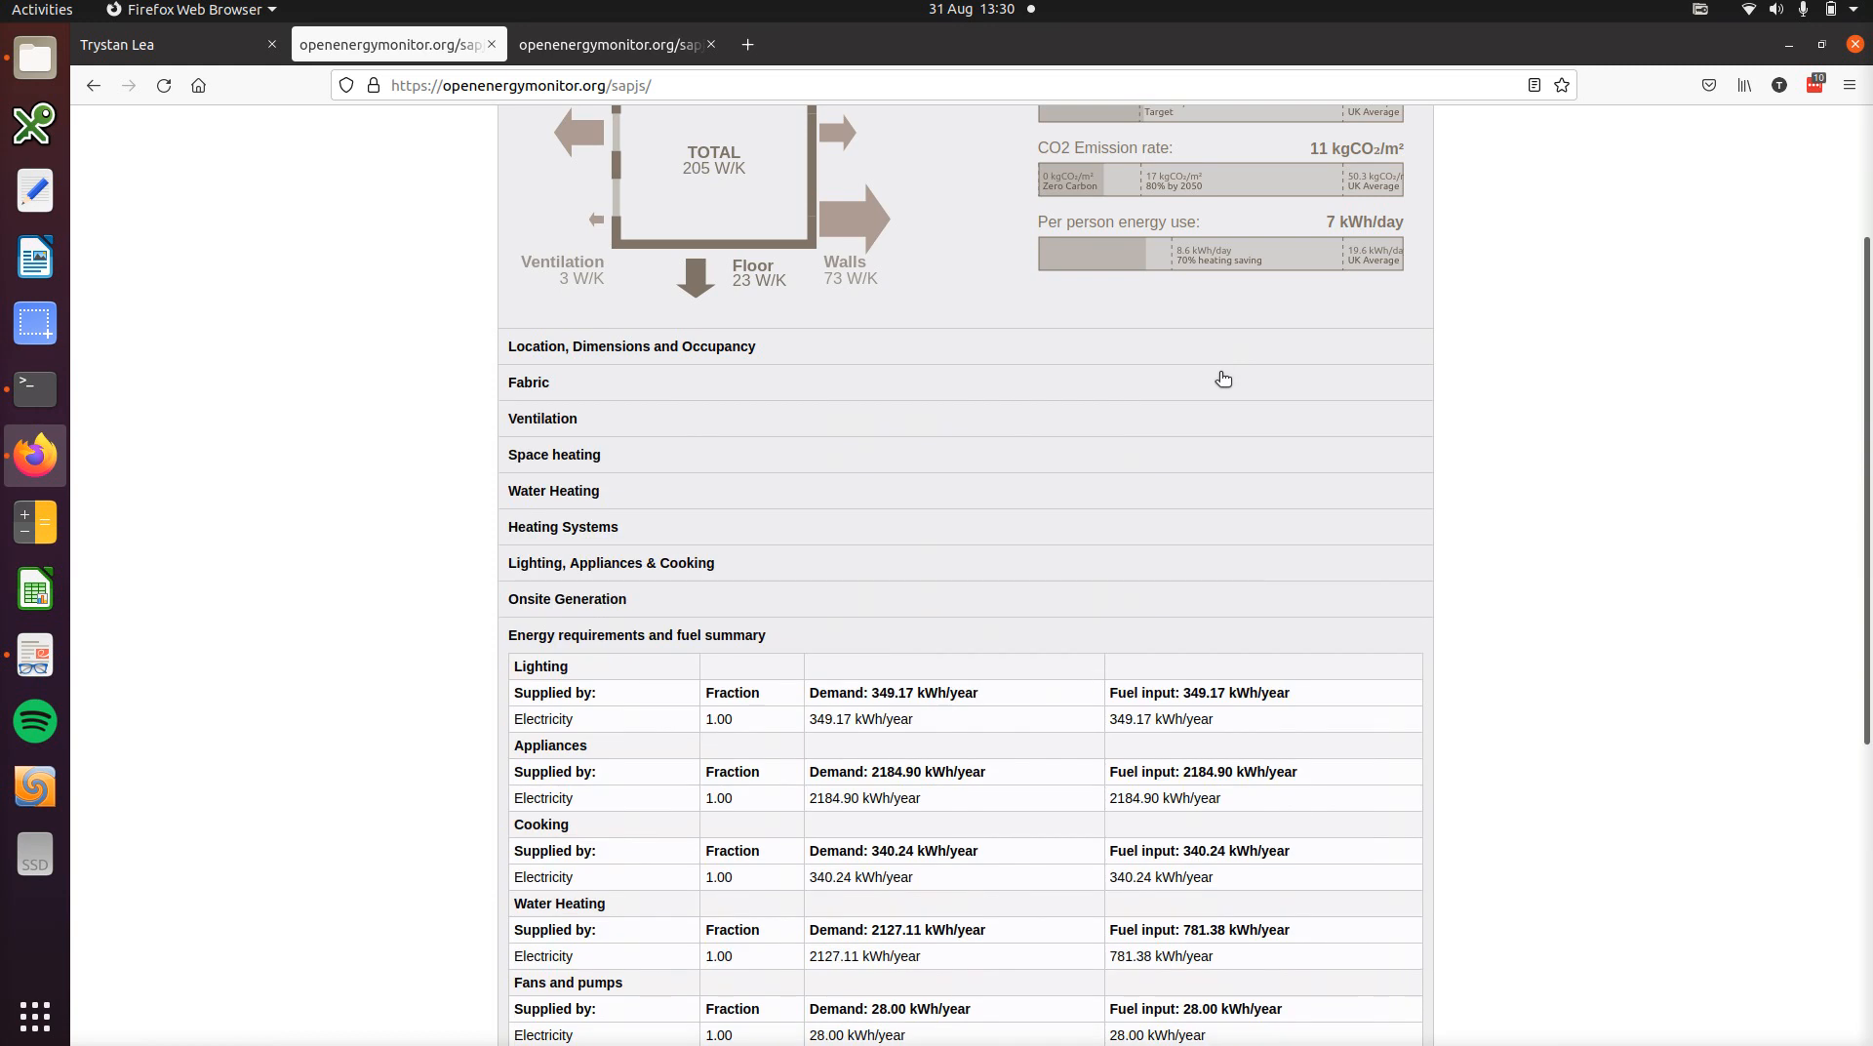
click(1193, 418)
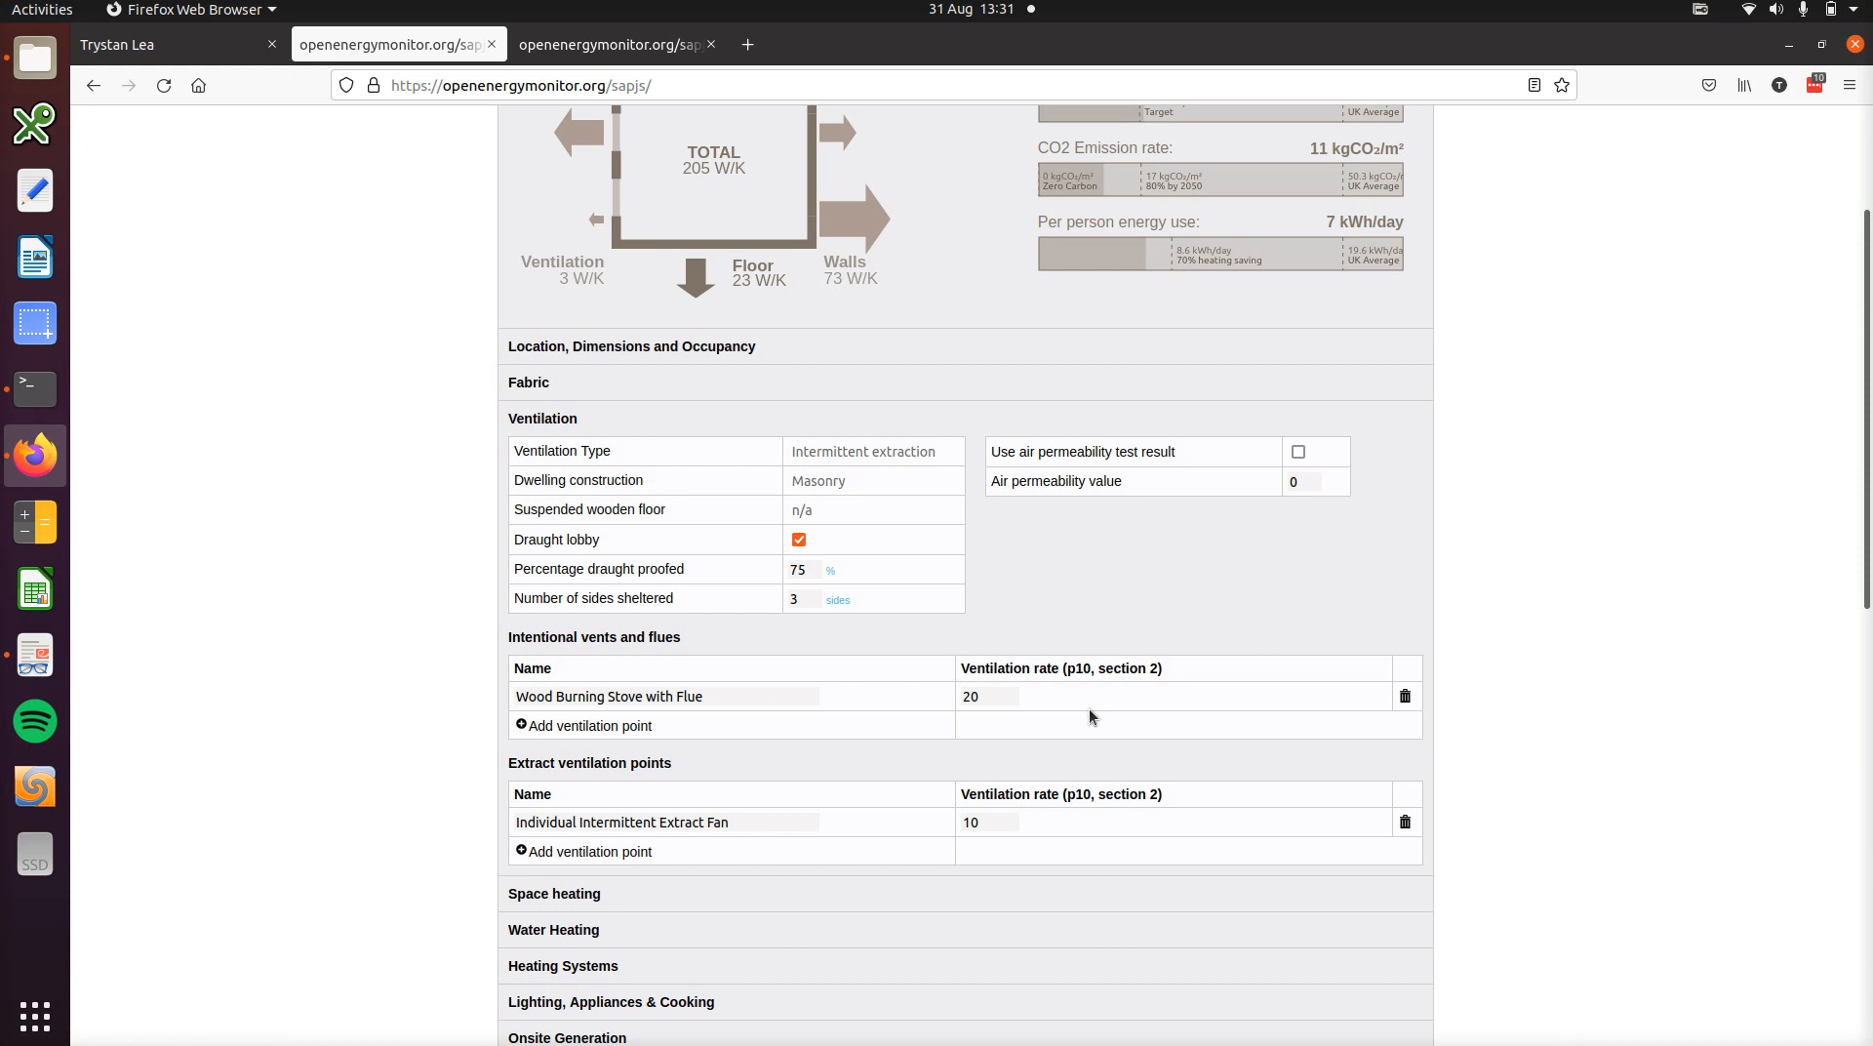
click(673, 419)
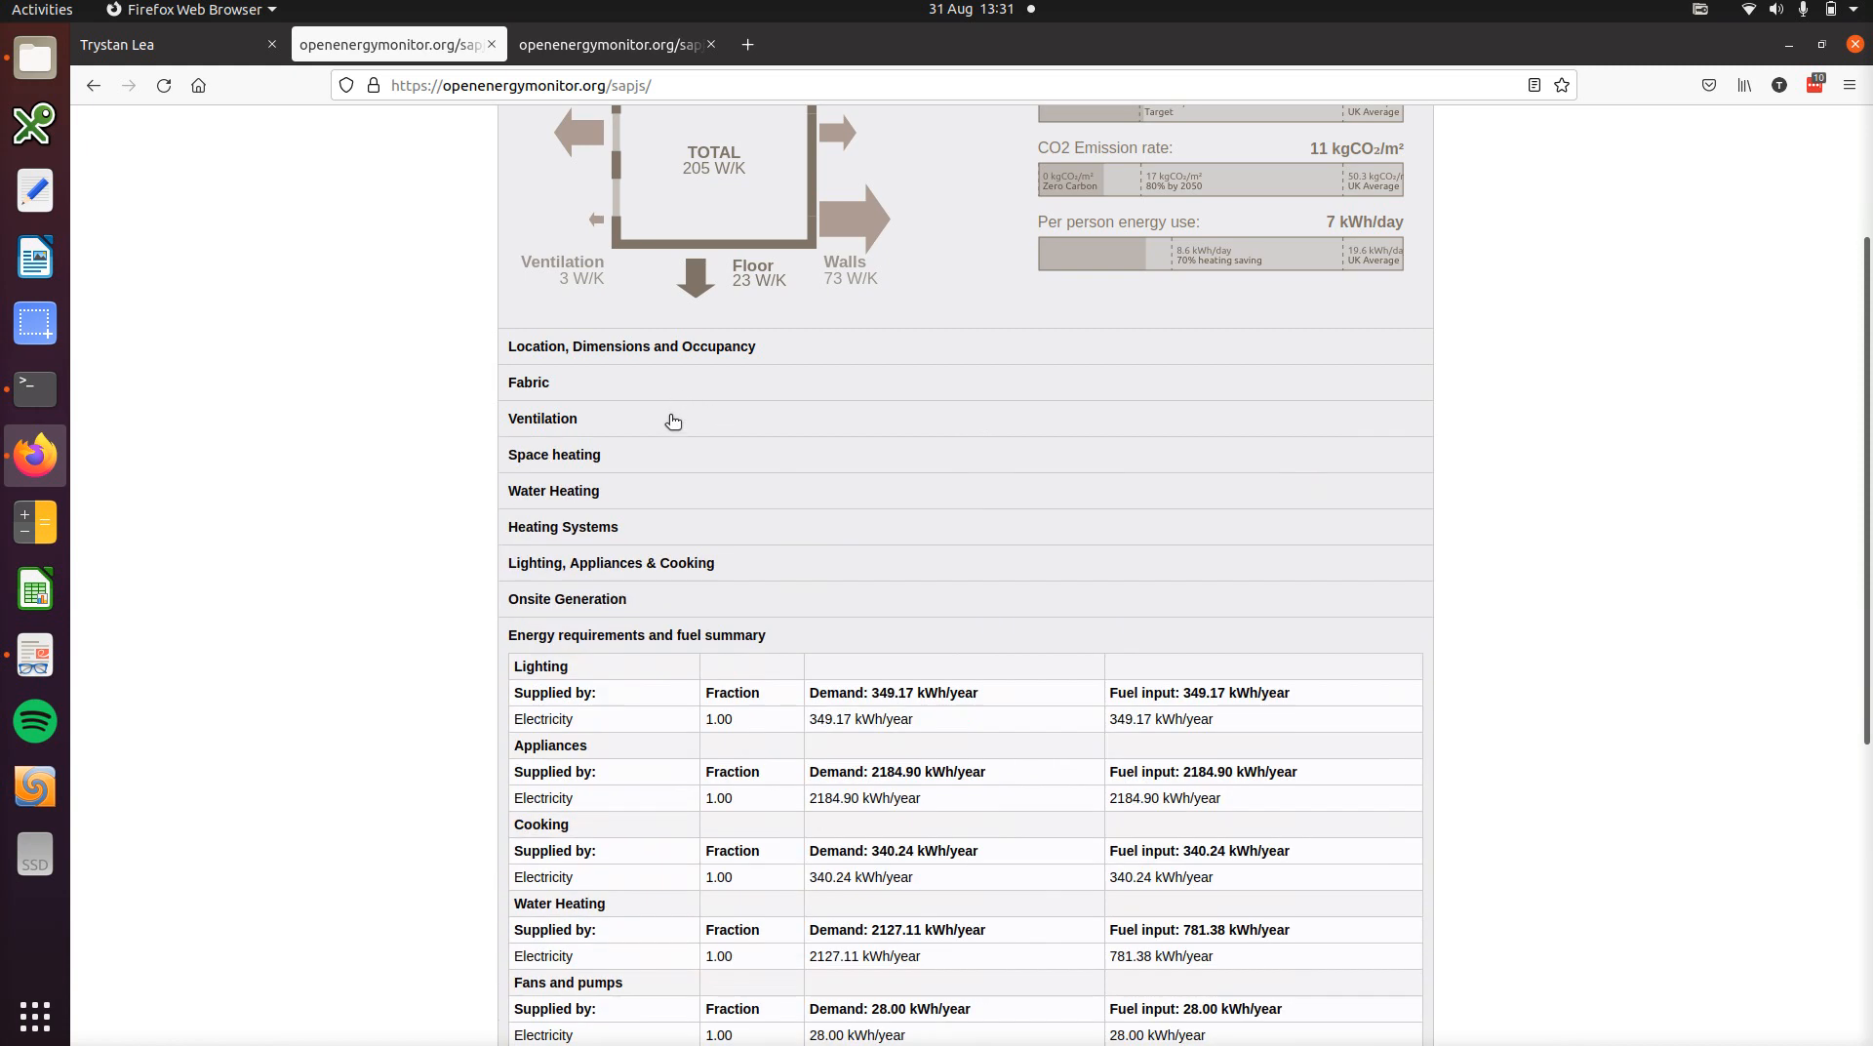
- Expand the Space heating section and try custom monthly internal temperature values, switching the option on and off again
click(642, 459)
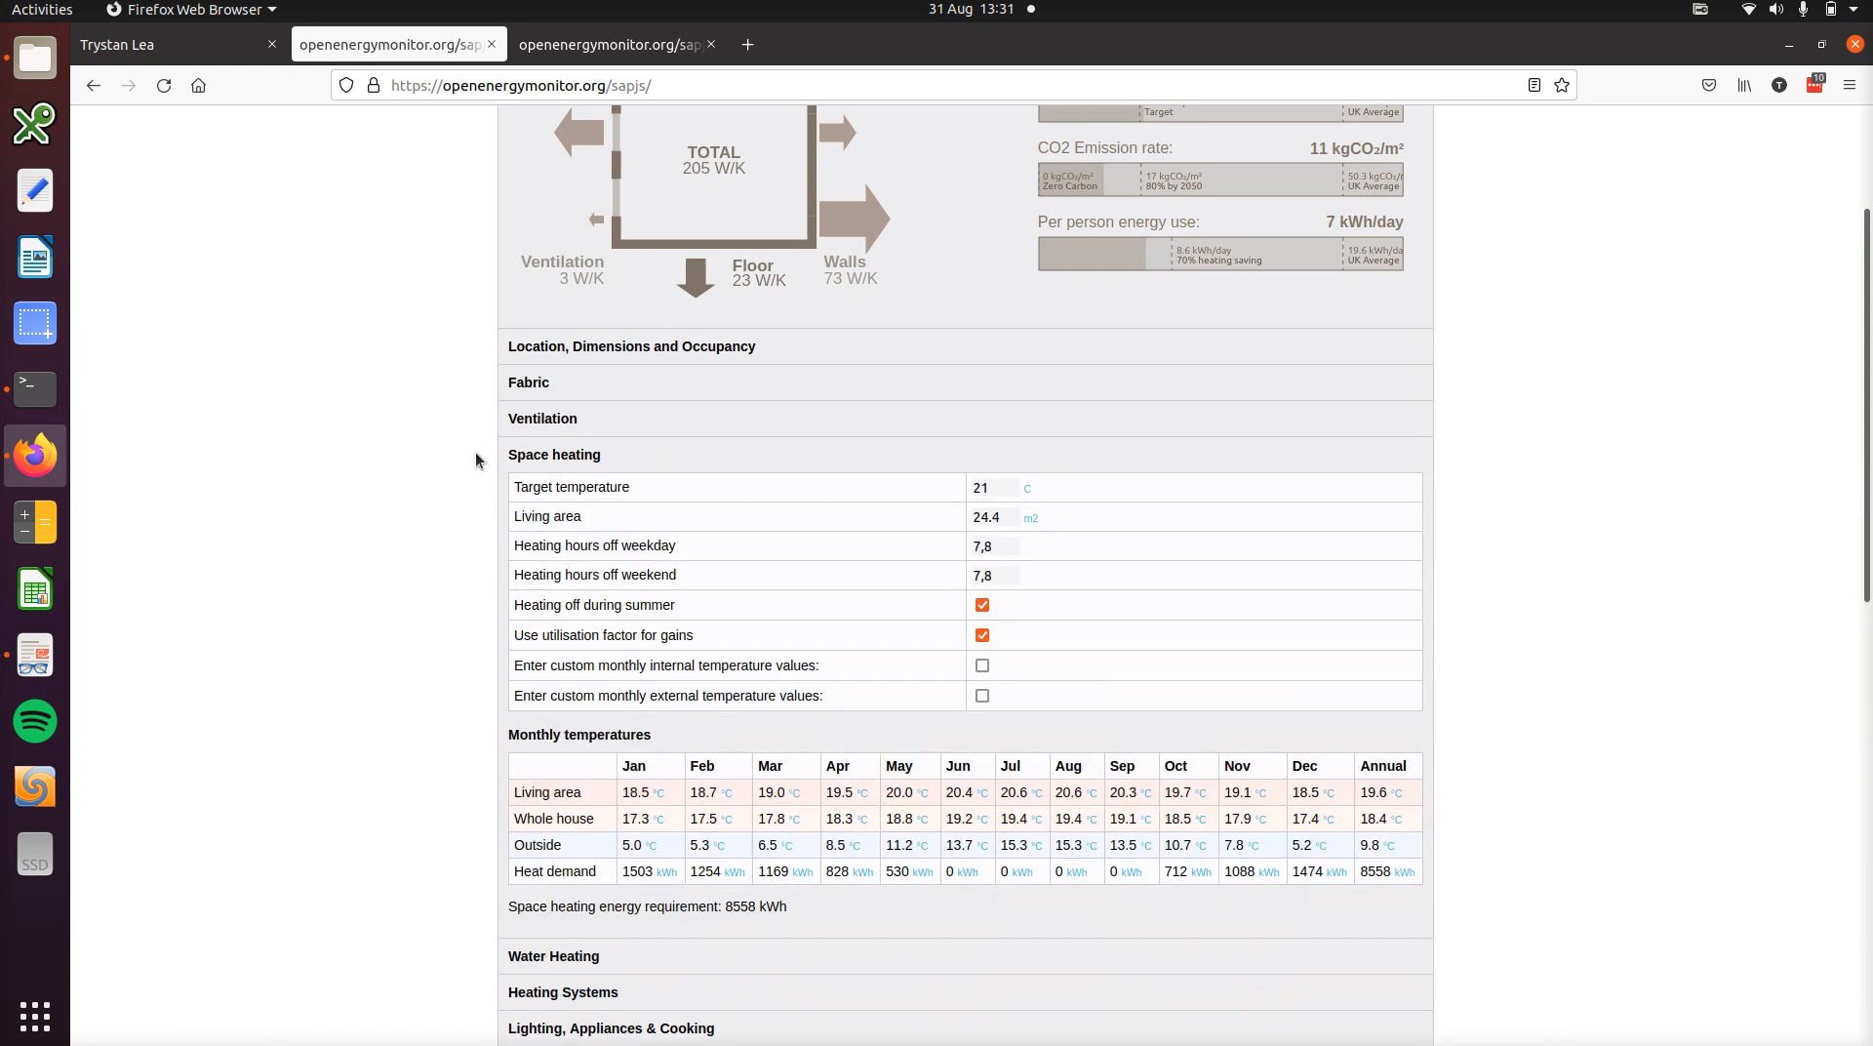
scroll(386, 459, down, 2)
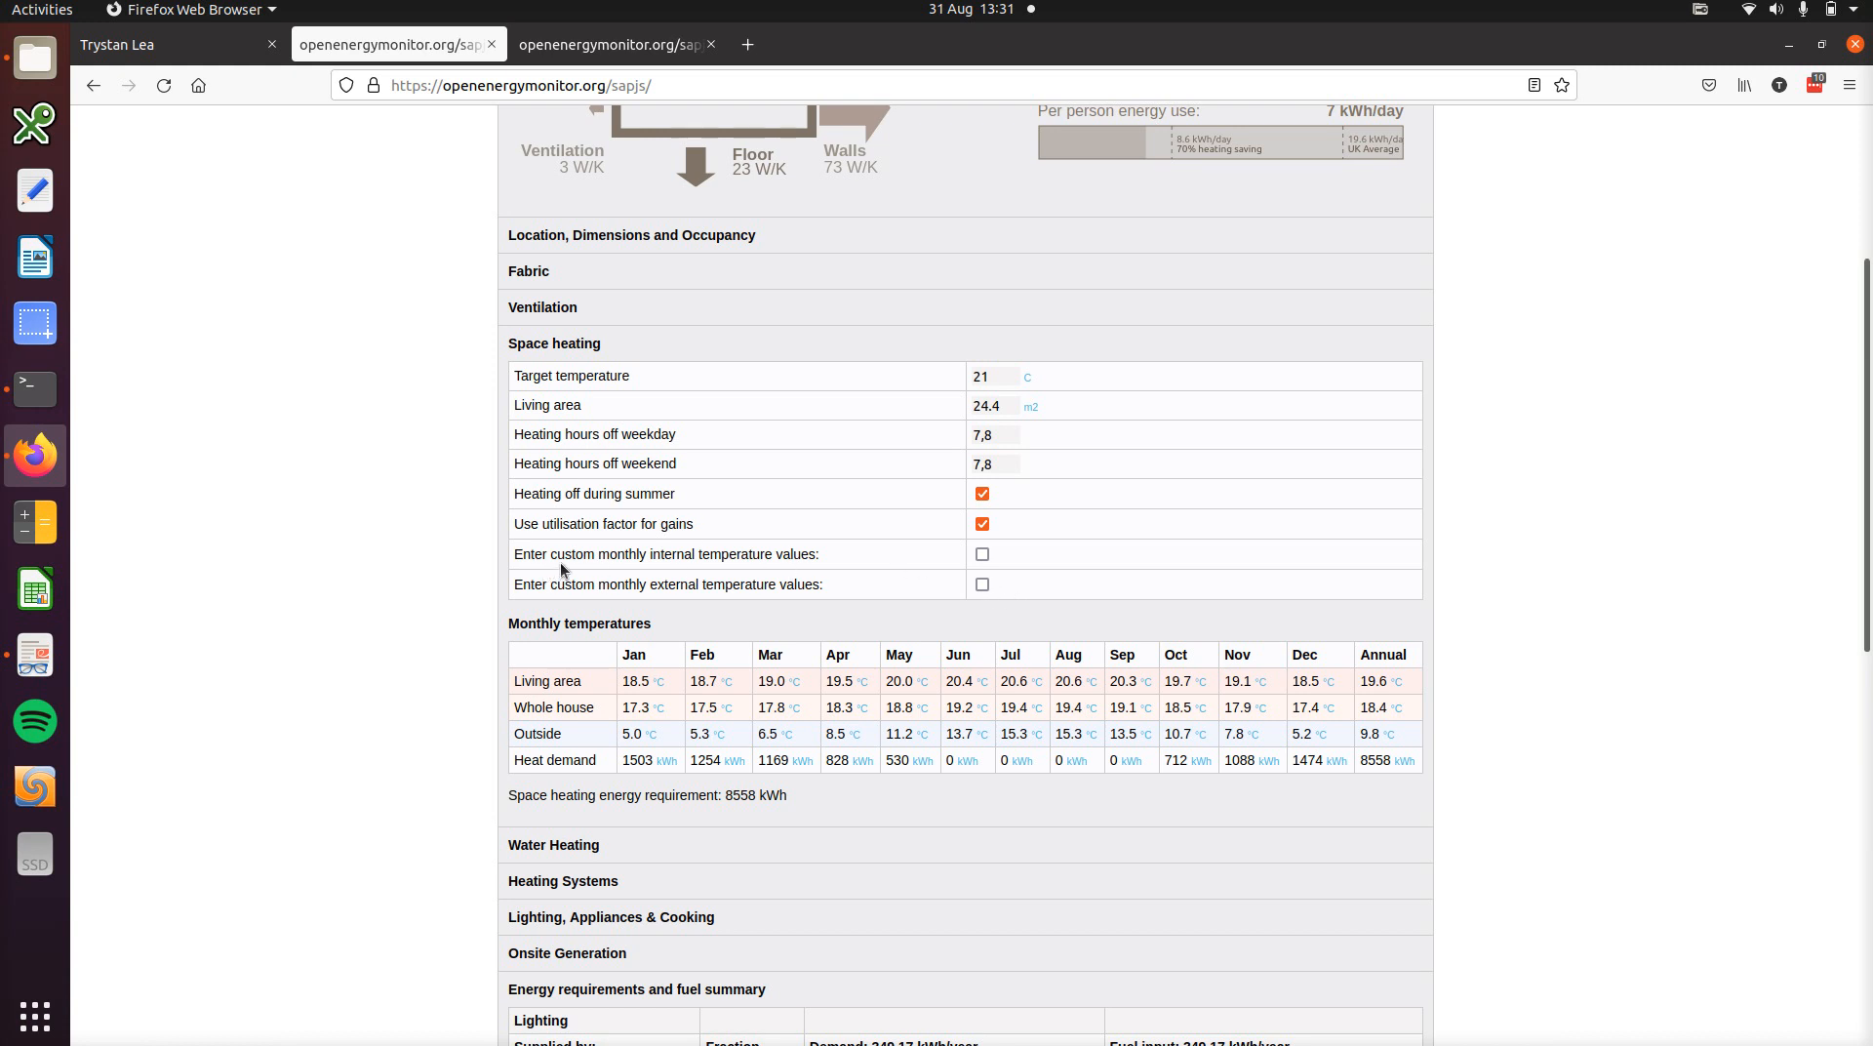
click(984, 554)
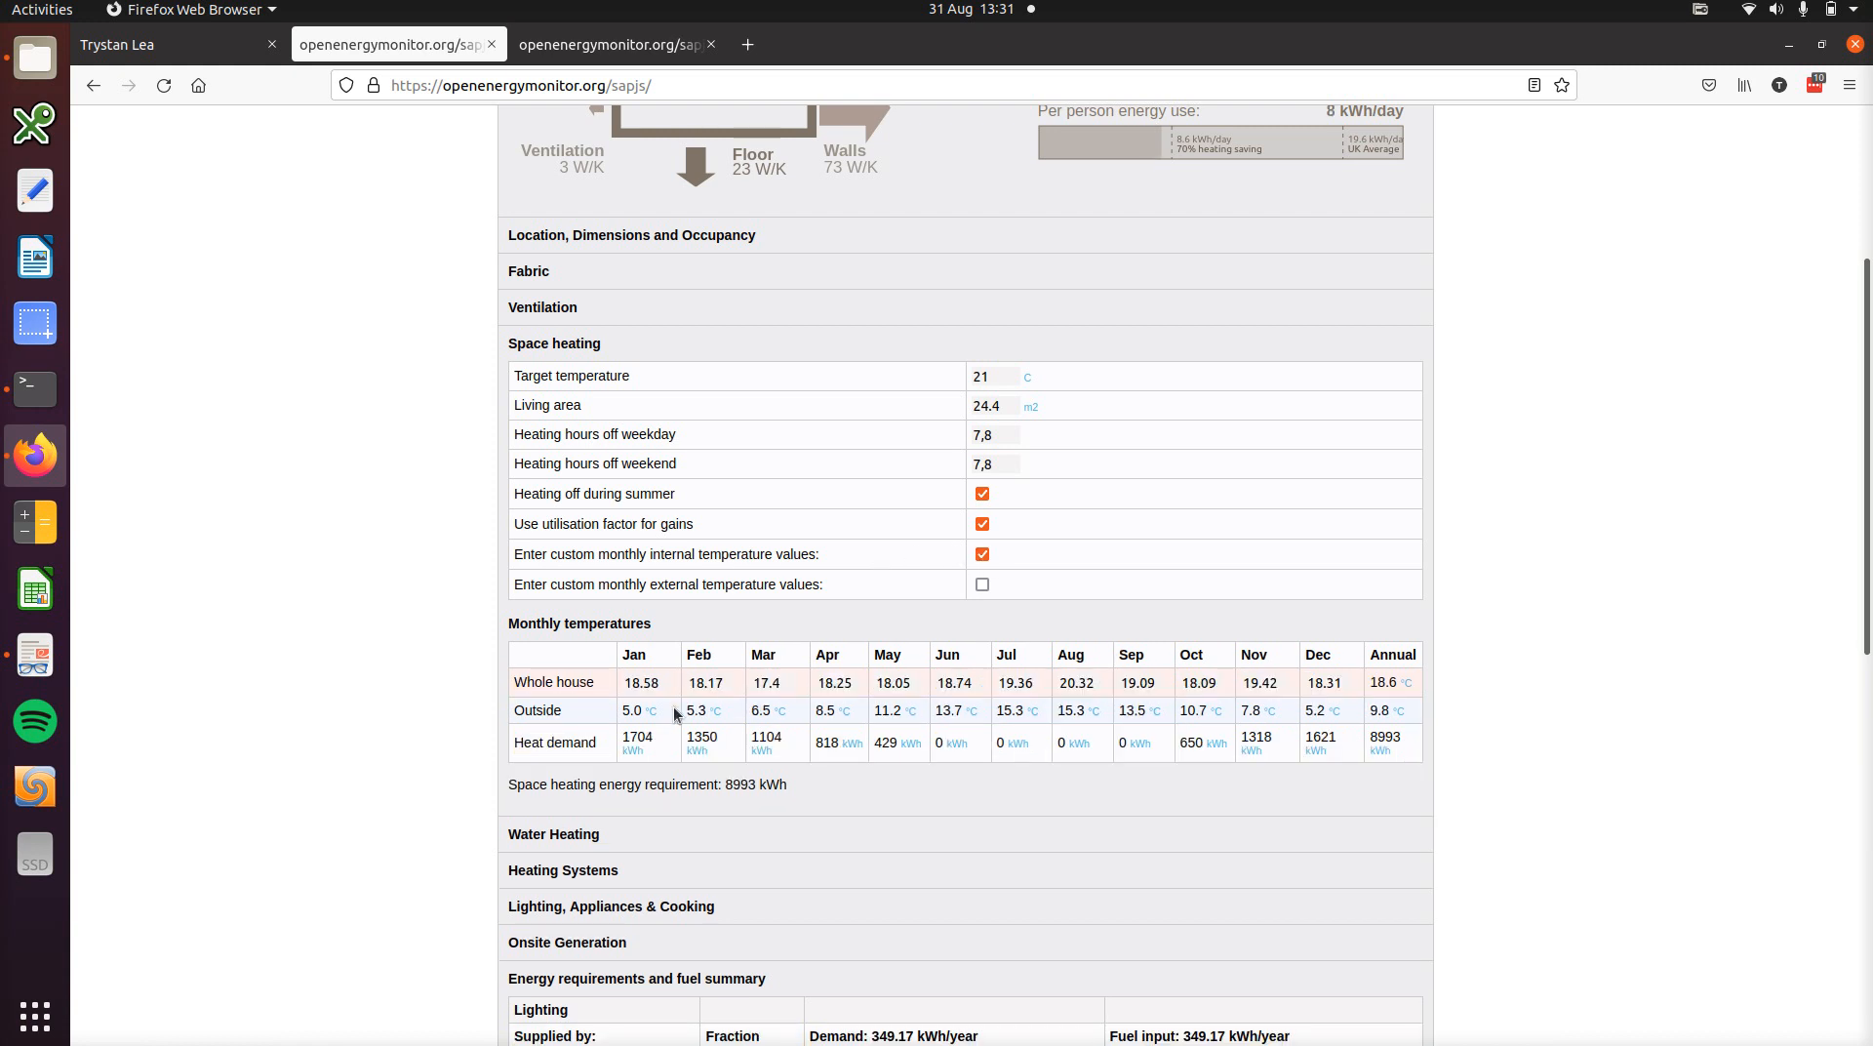
click(653, 685)
click(983, 554)
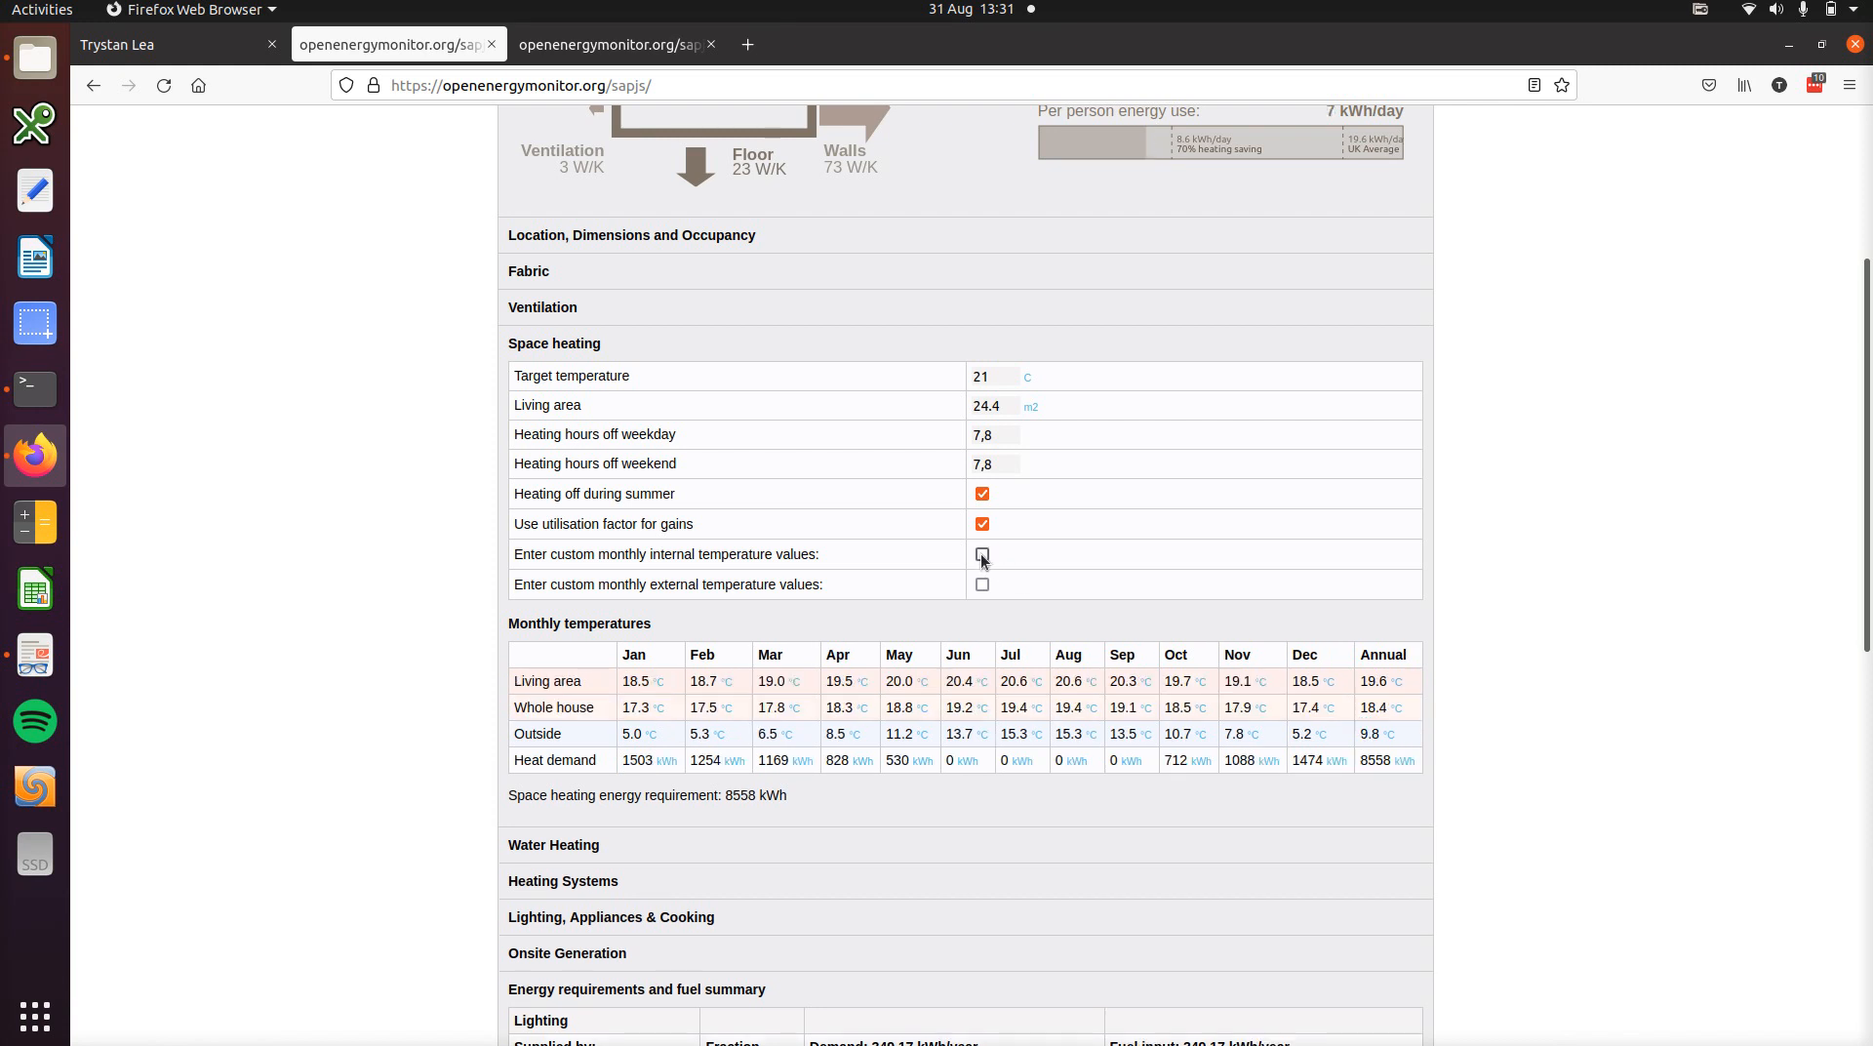
- Close the Space heating section and review the Water Heating and Heating Systems settings
click(732, 346)
click(711, 382)
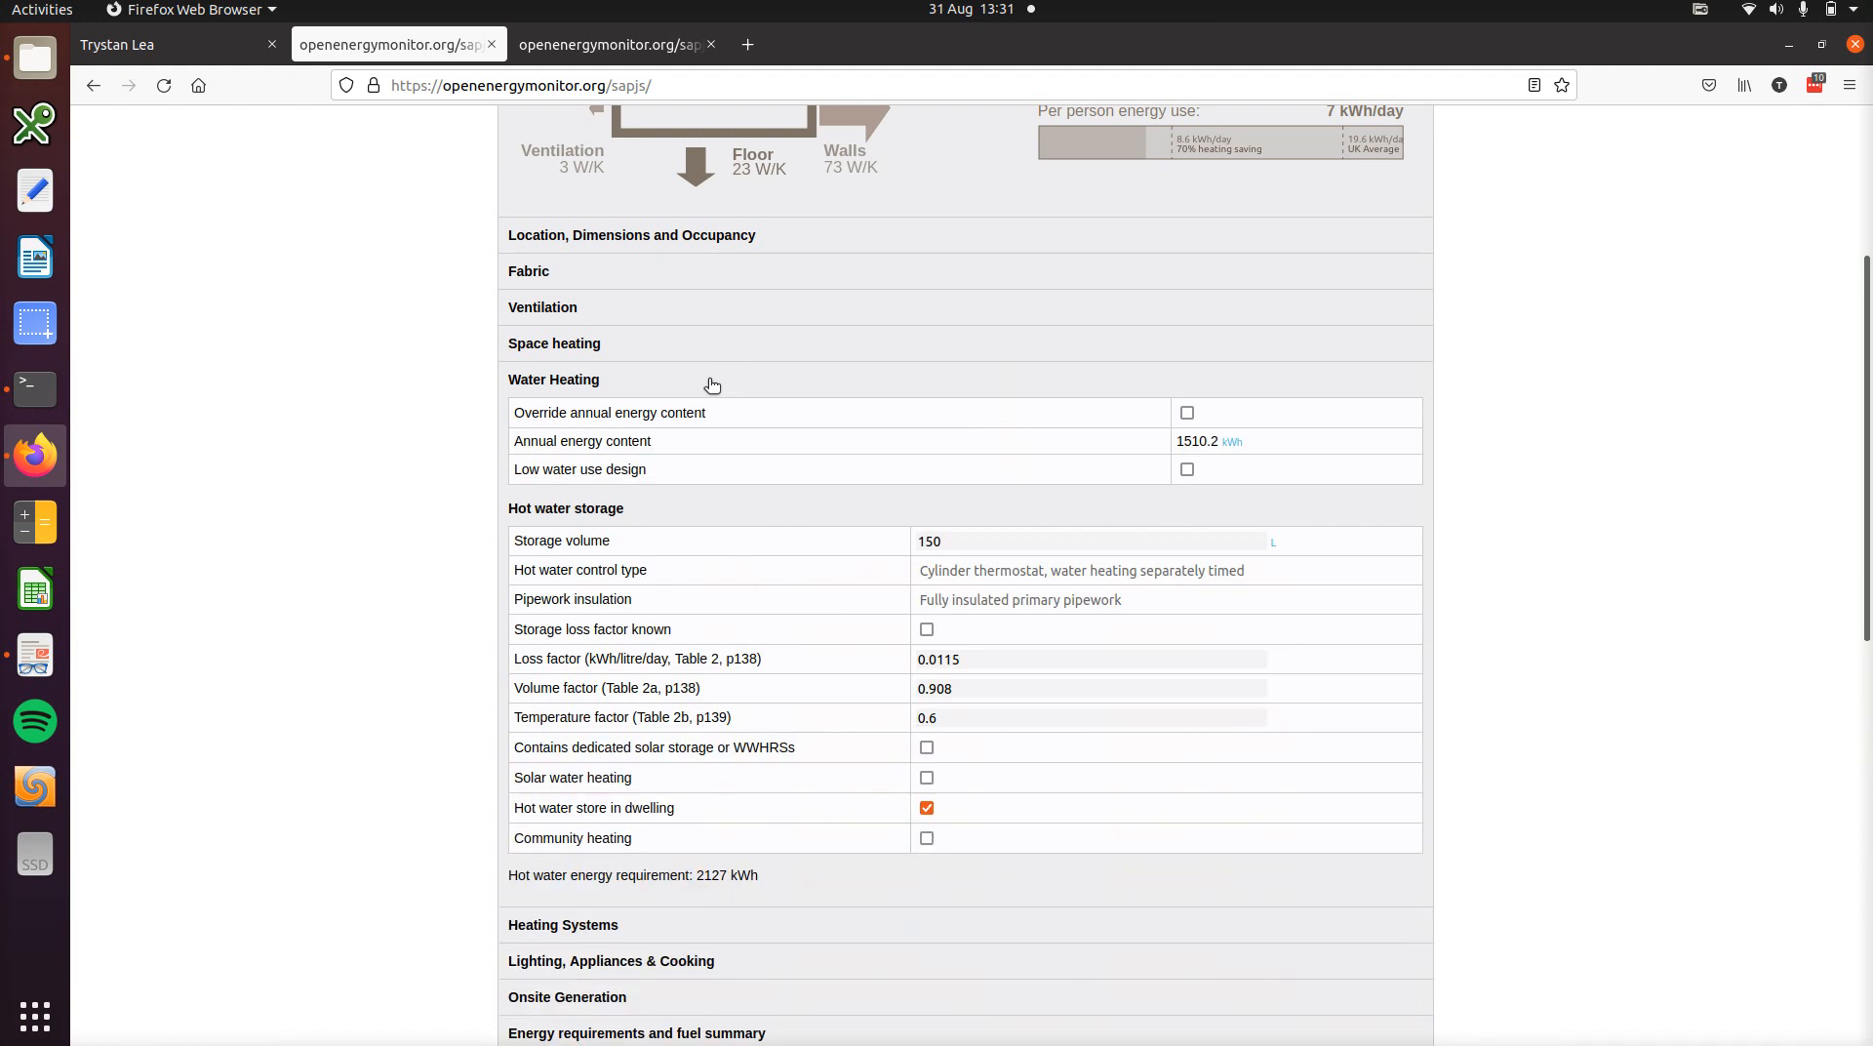
click(644, 383)
click(619, 415)
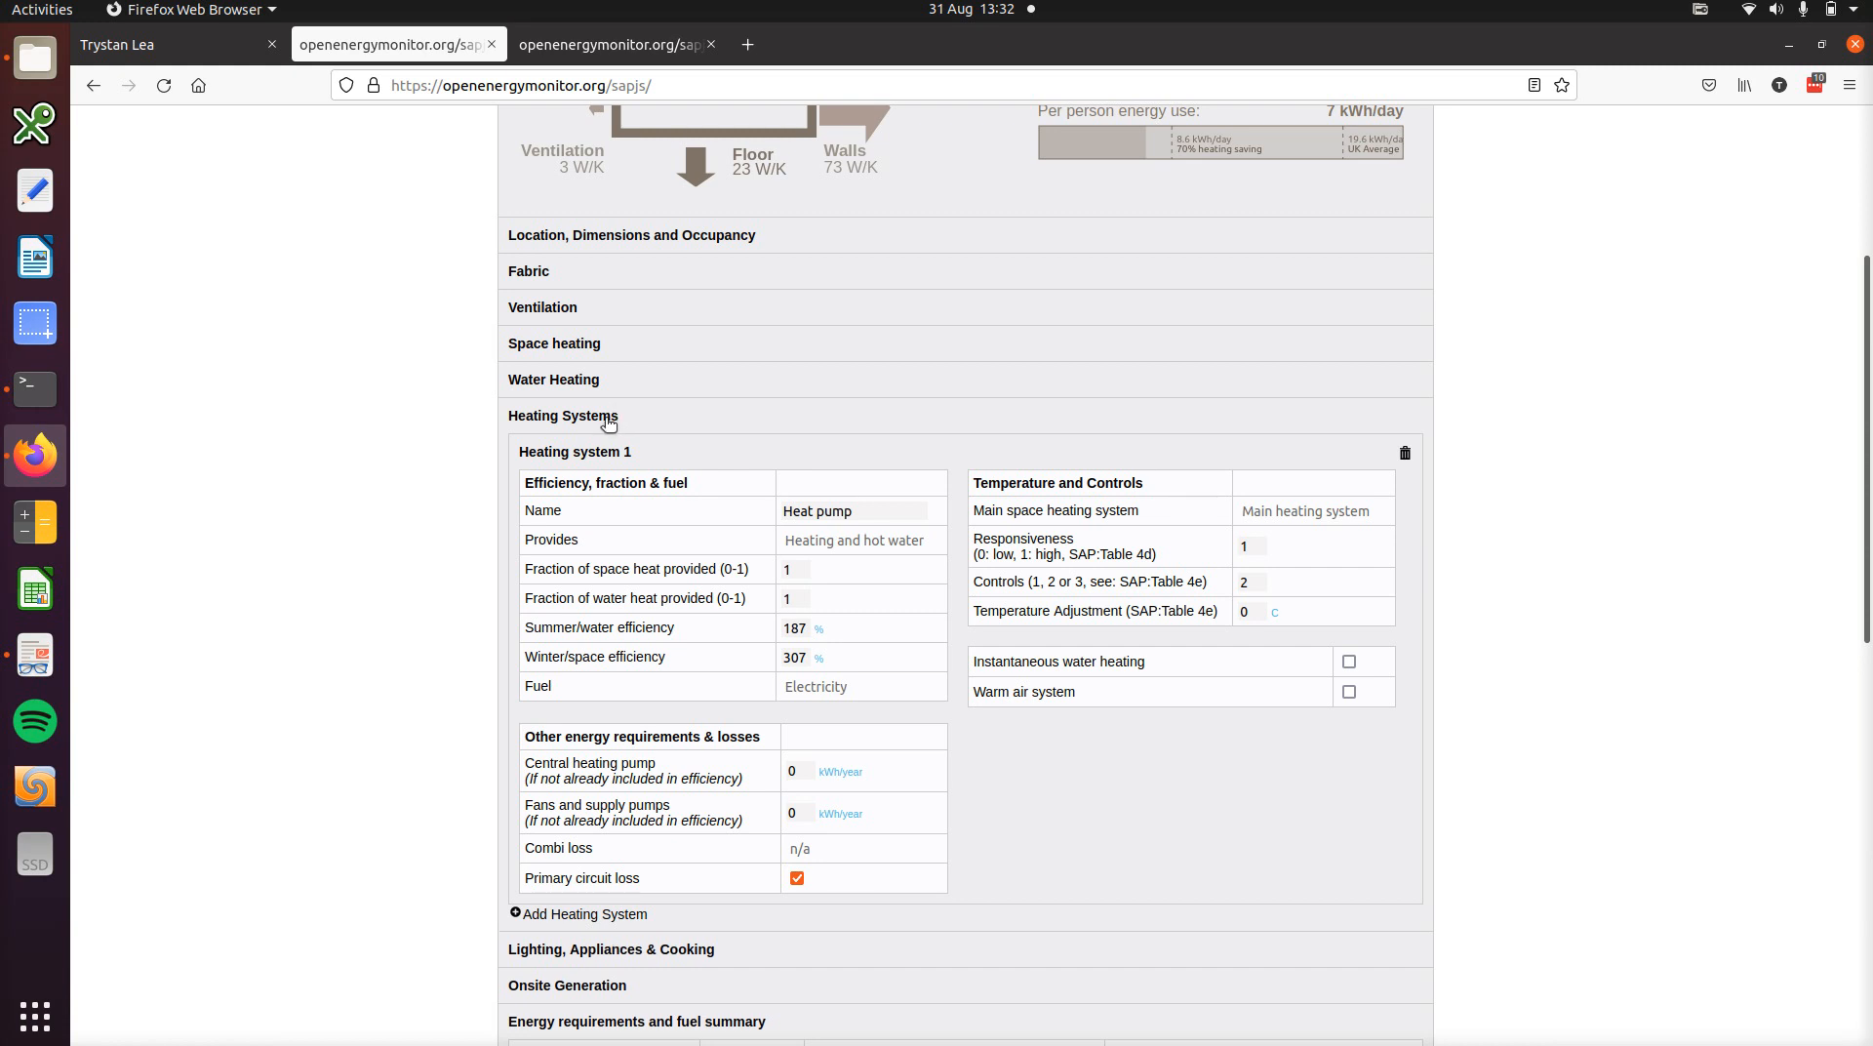
click(609, 422)
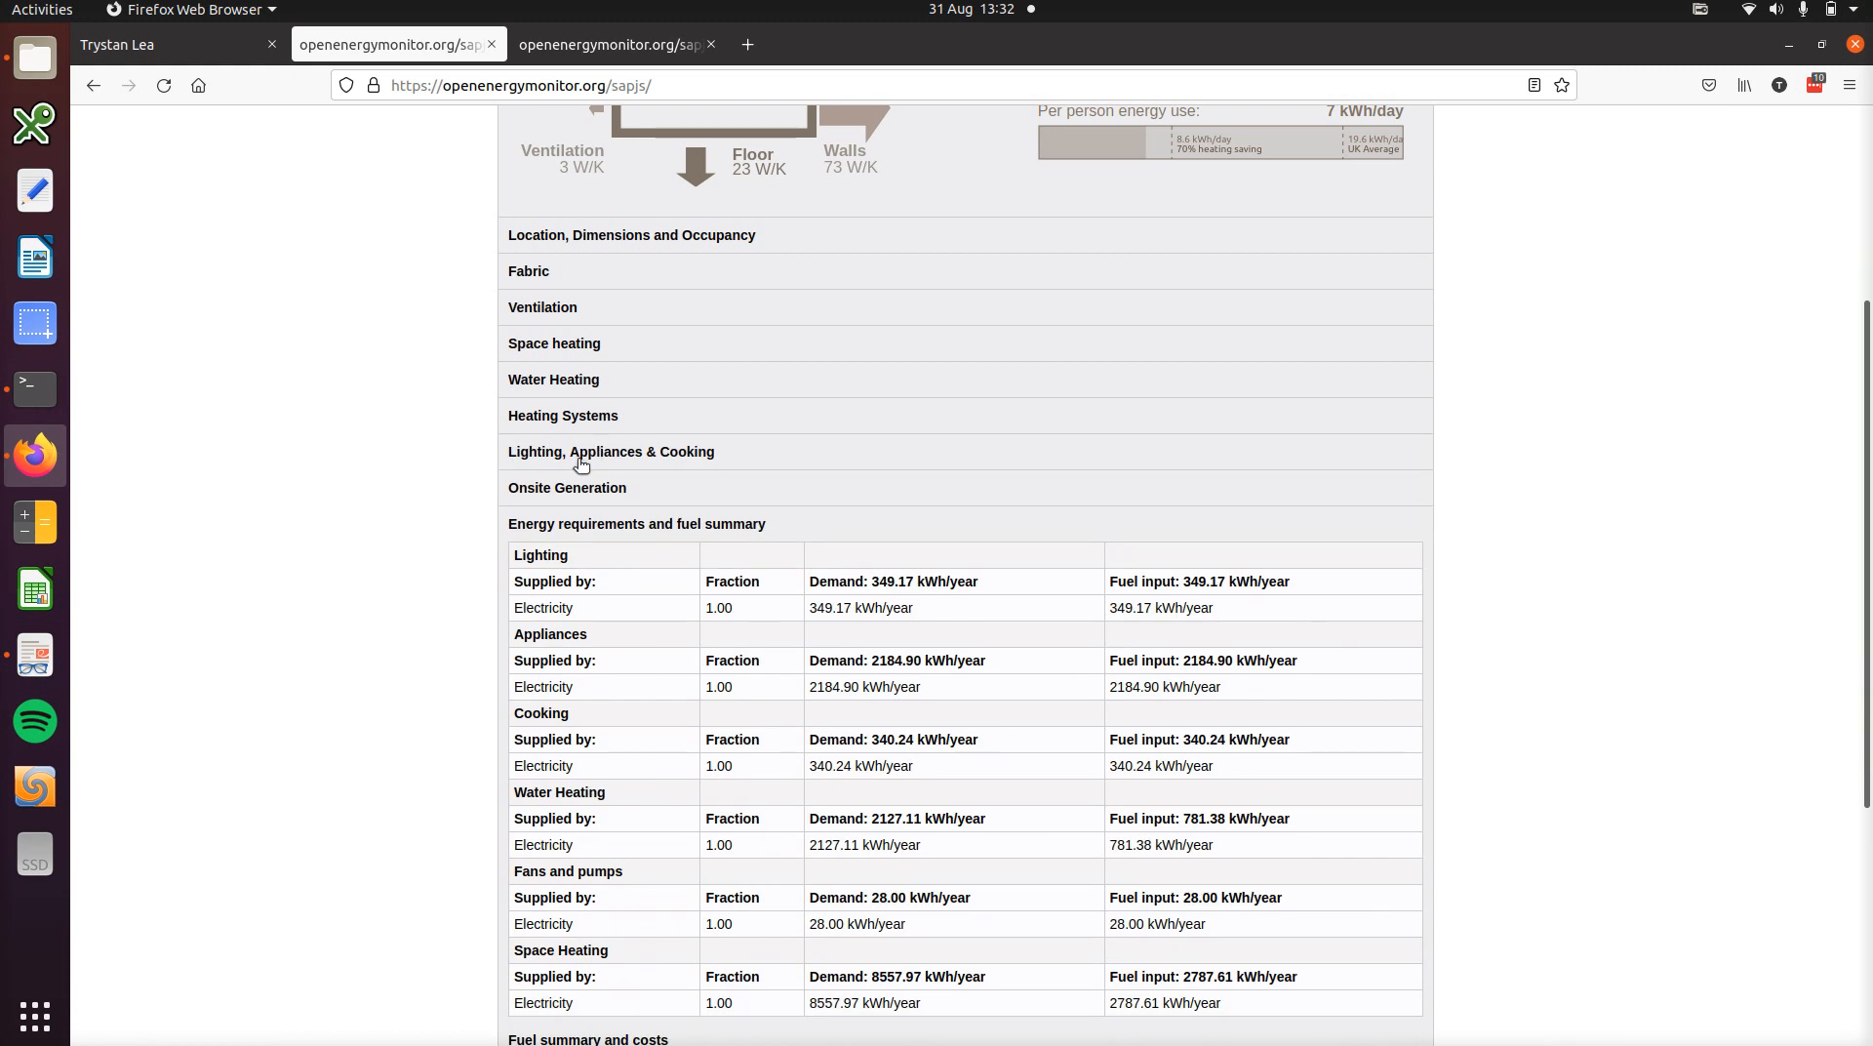
- Expand Lighting, Appliances & Cooking and set the calculation type to Detailed appliance List
click(582, 456)
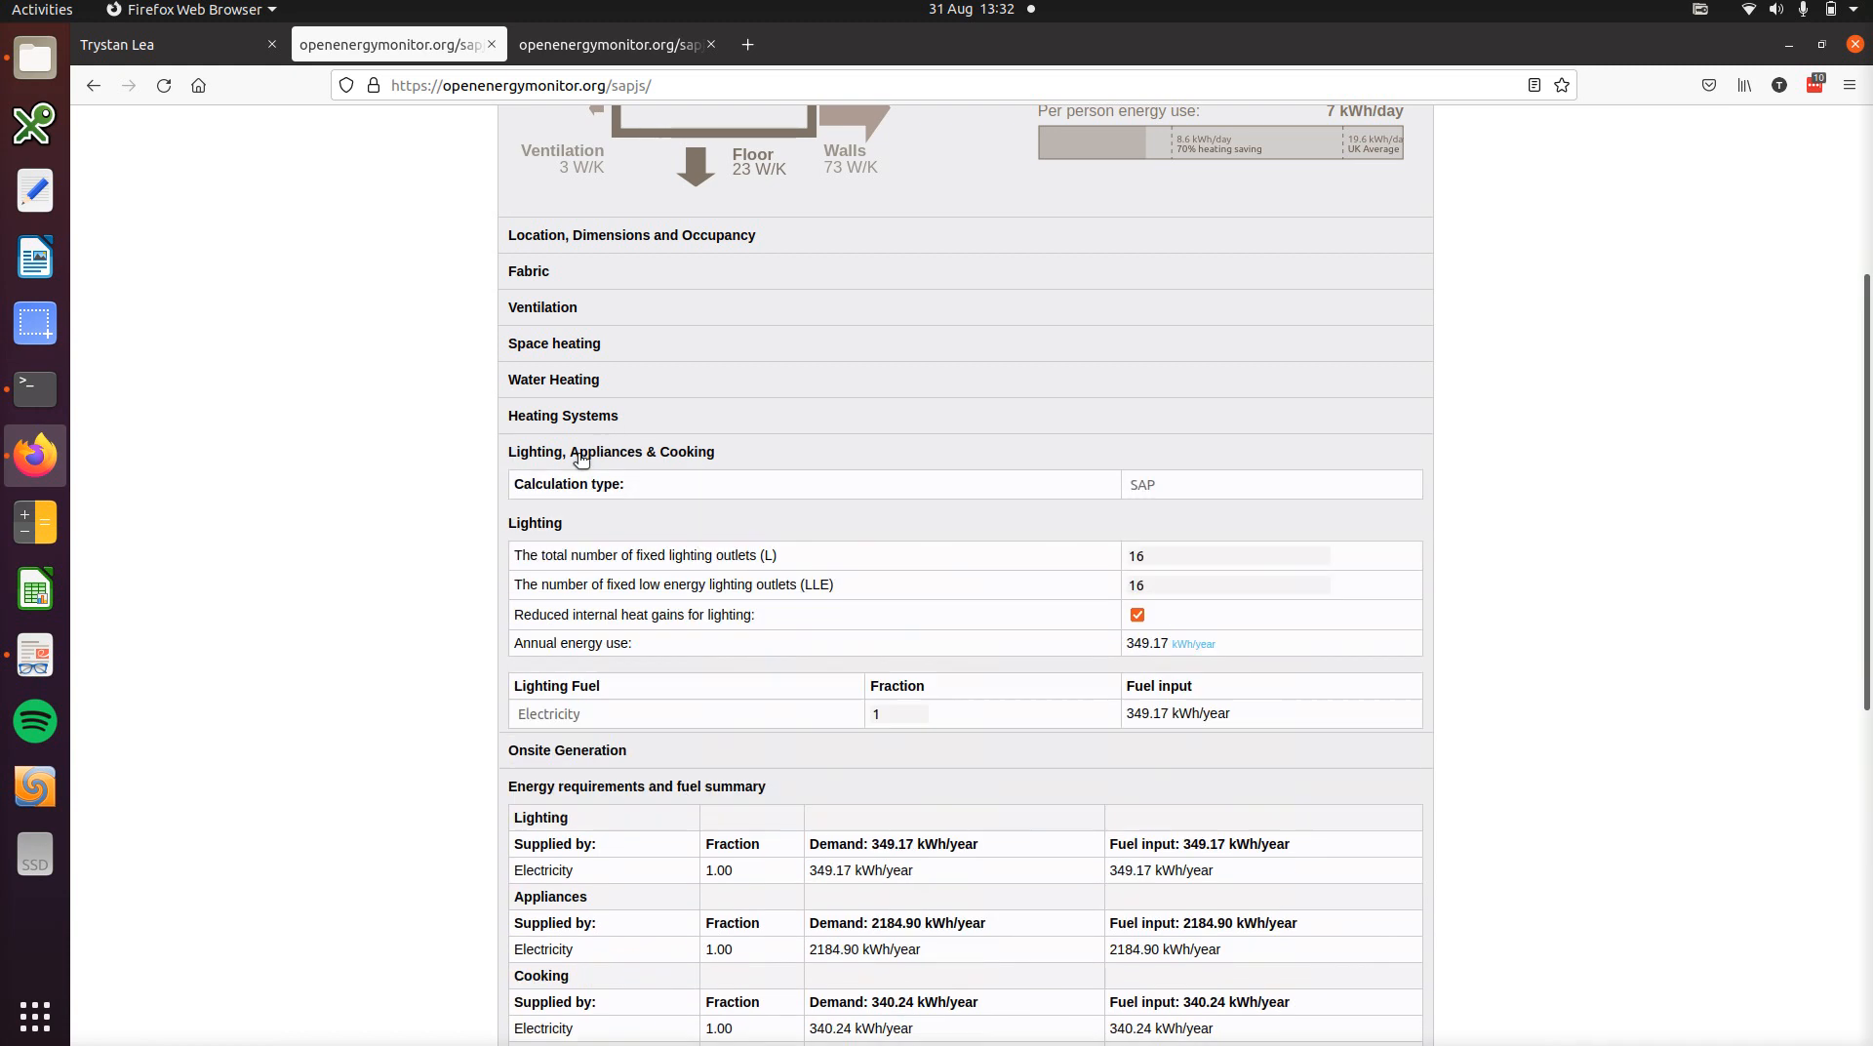
click(1139, 485)
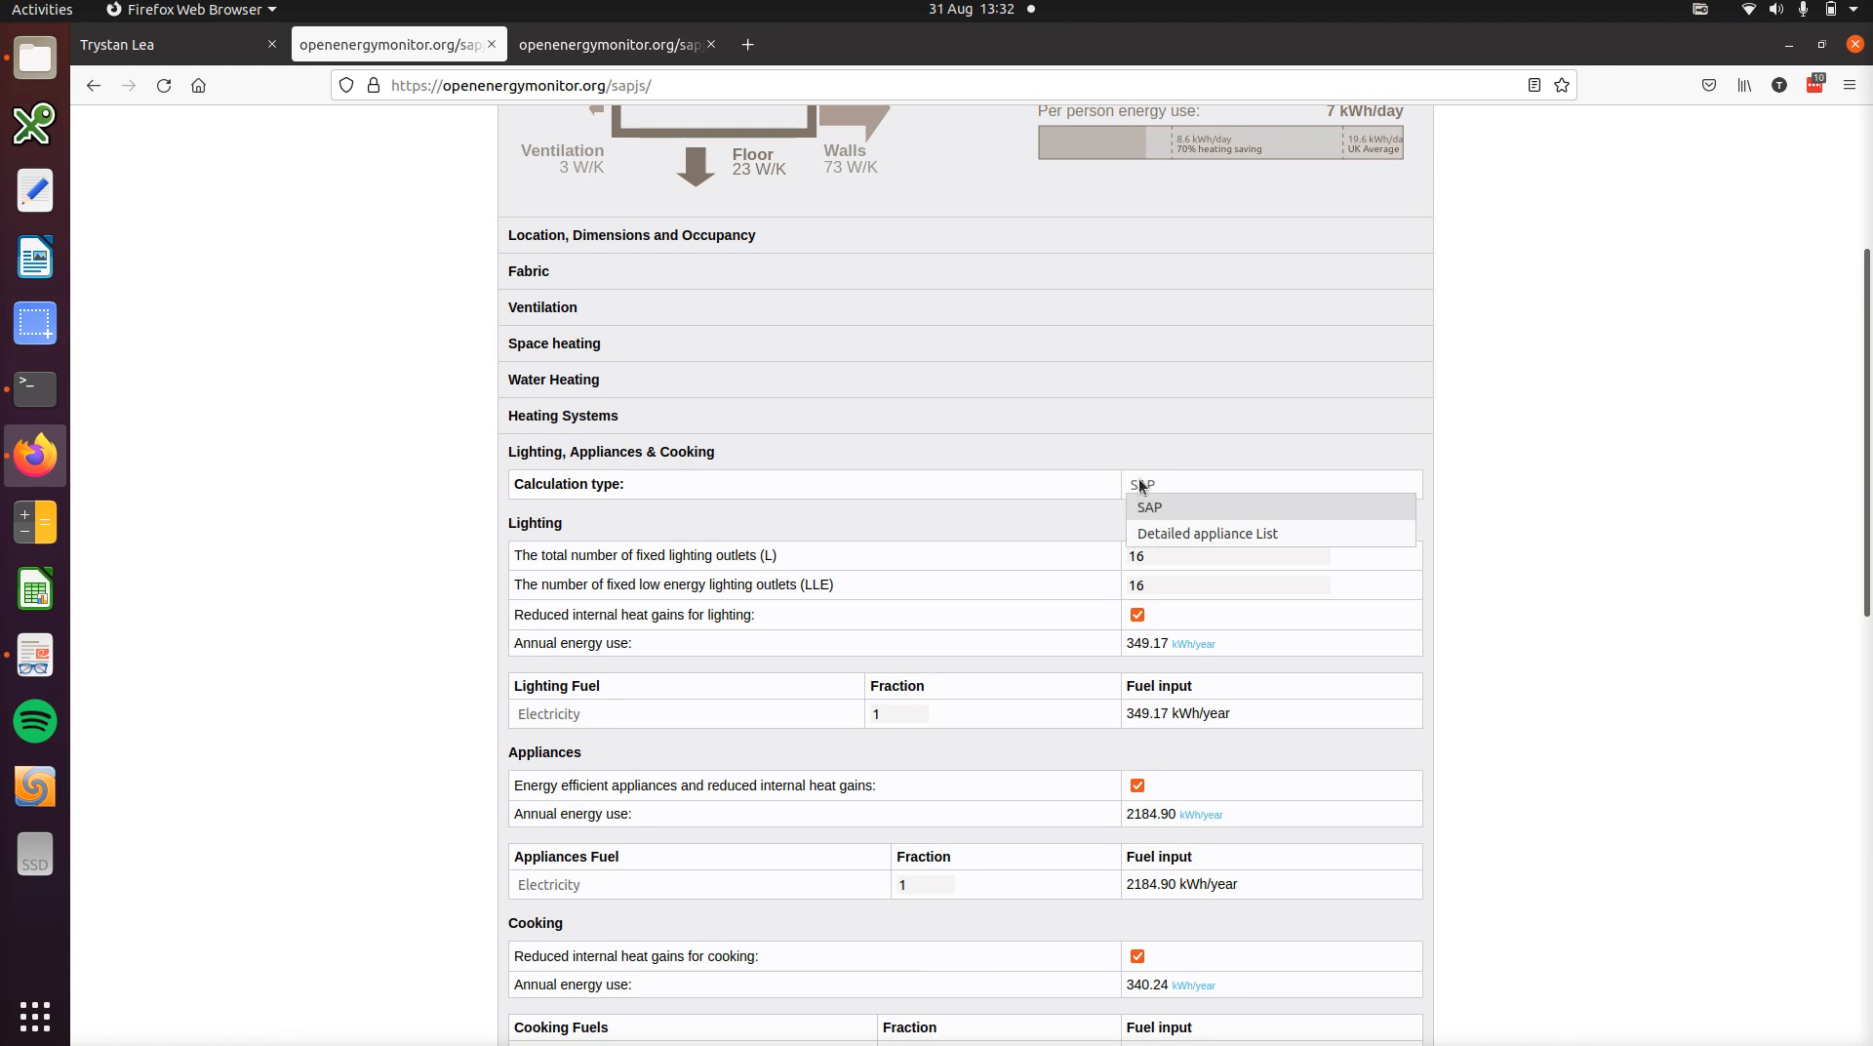
click(1668, 494)
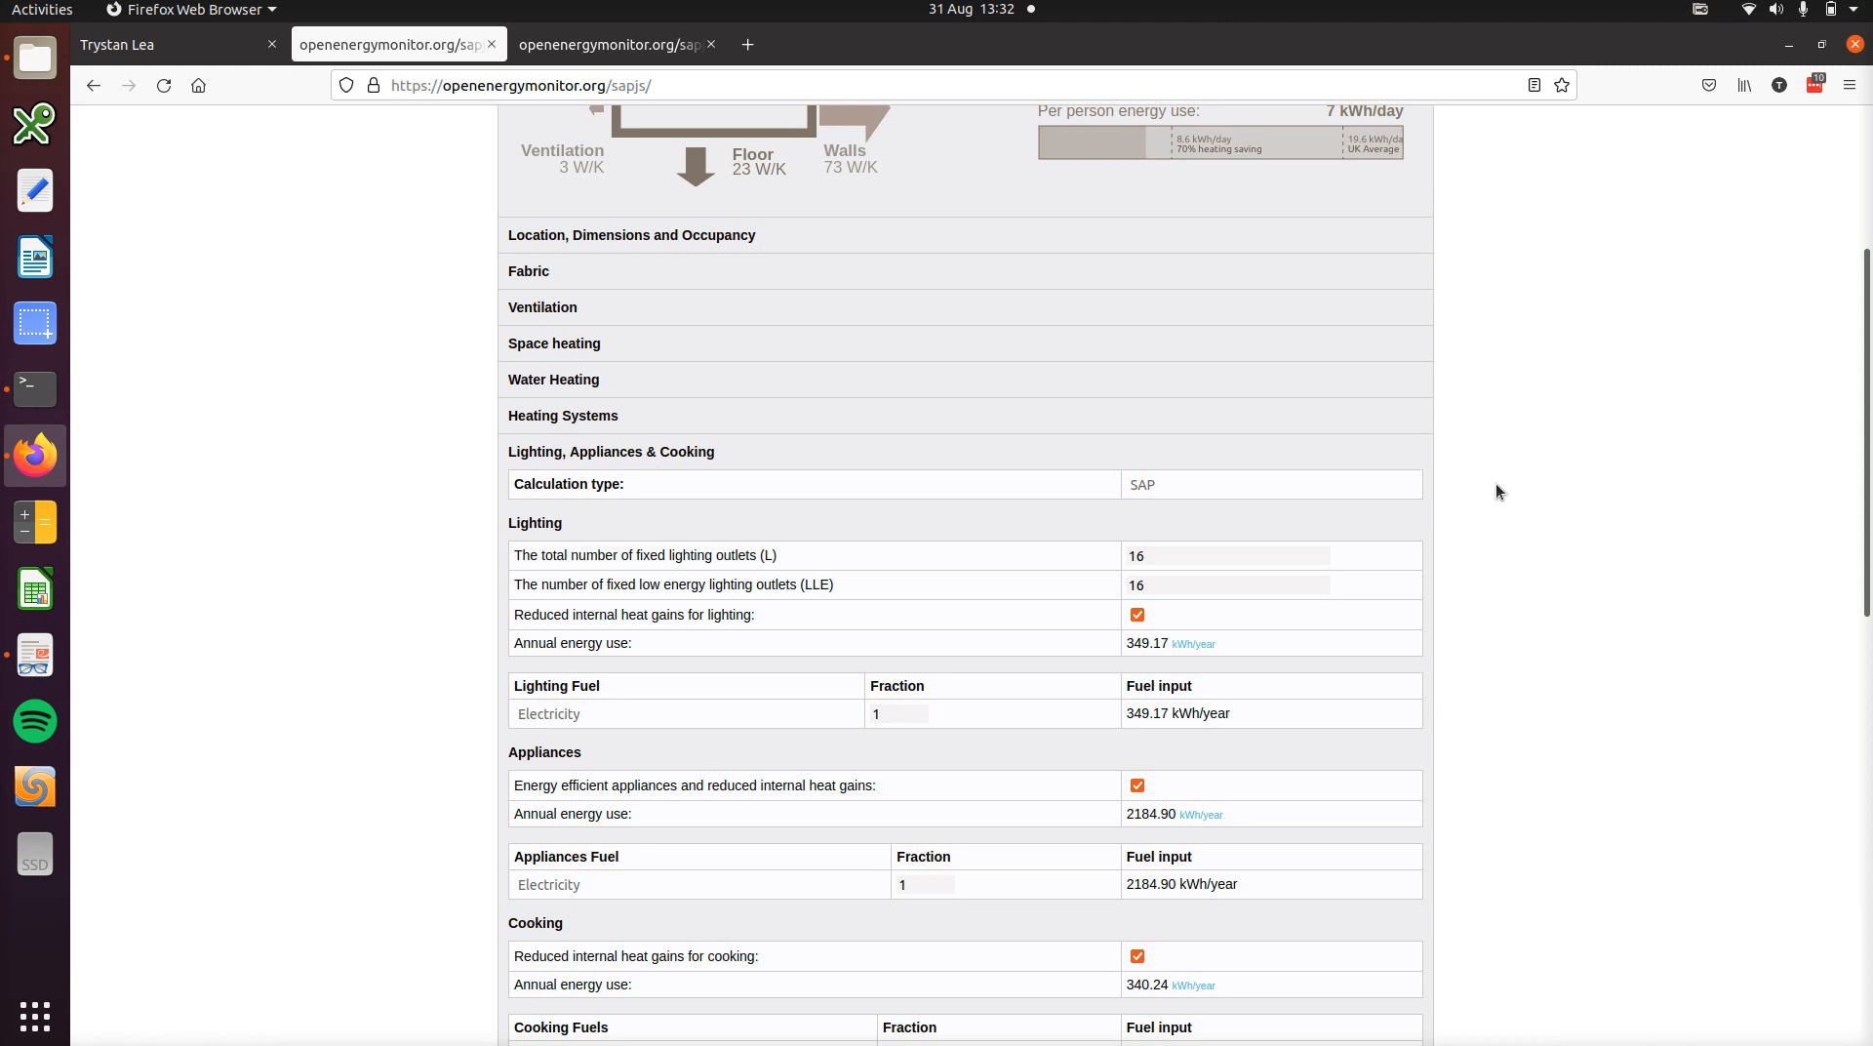
click(1177, 491)
click(1171, 527)
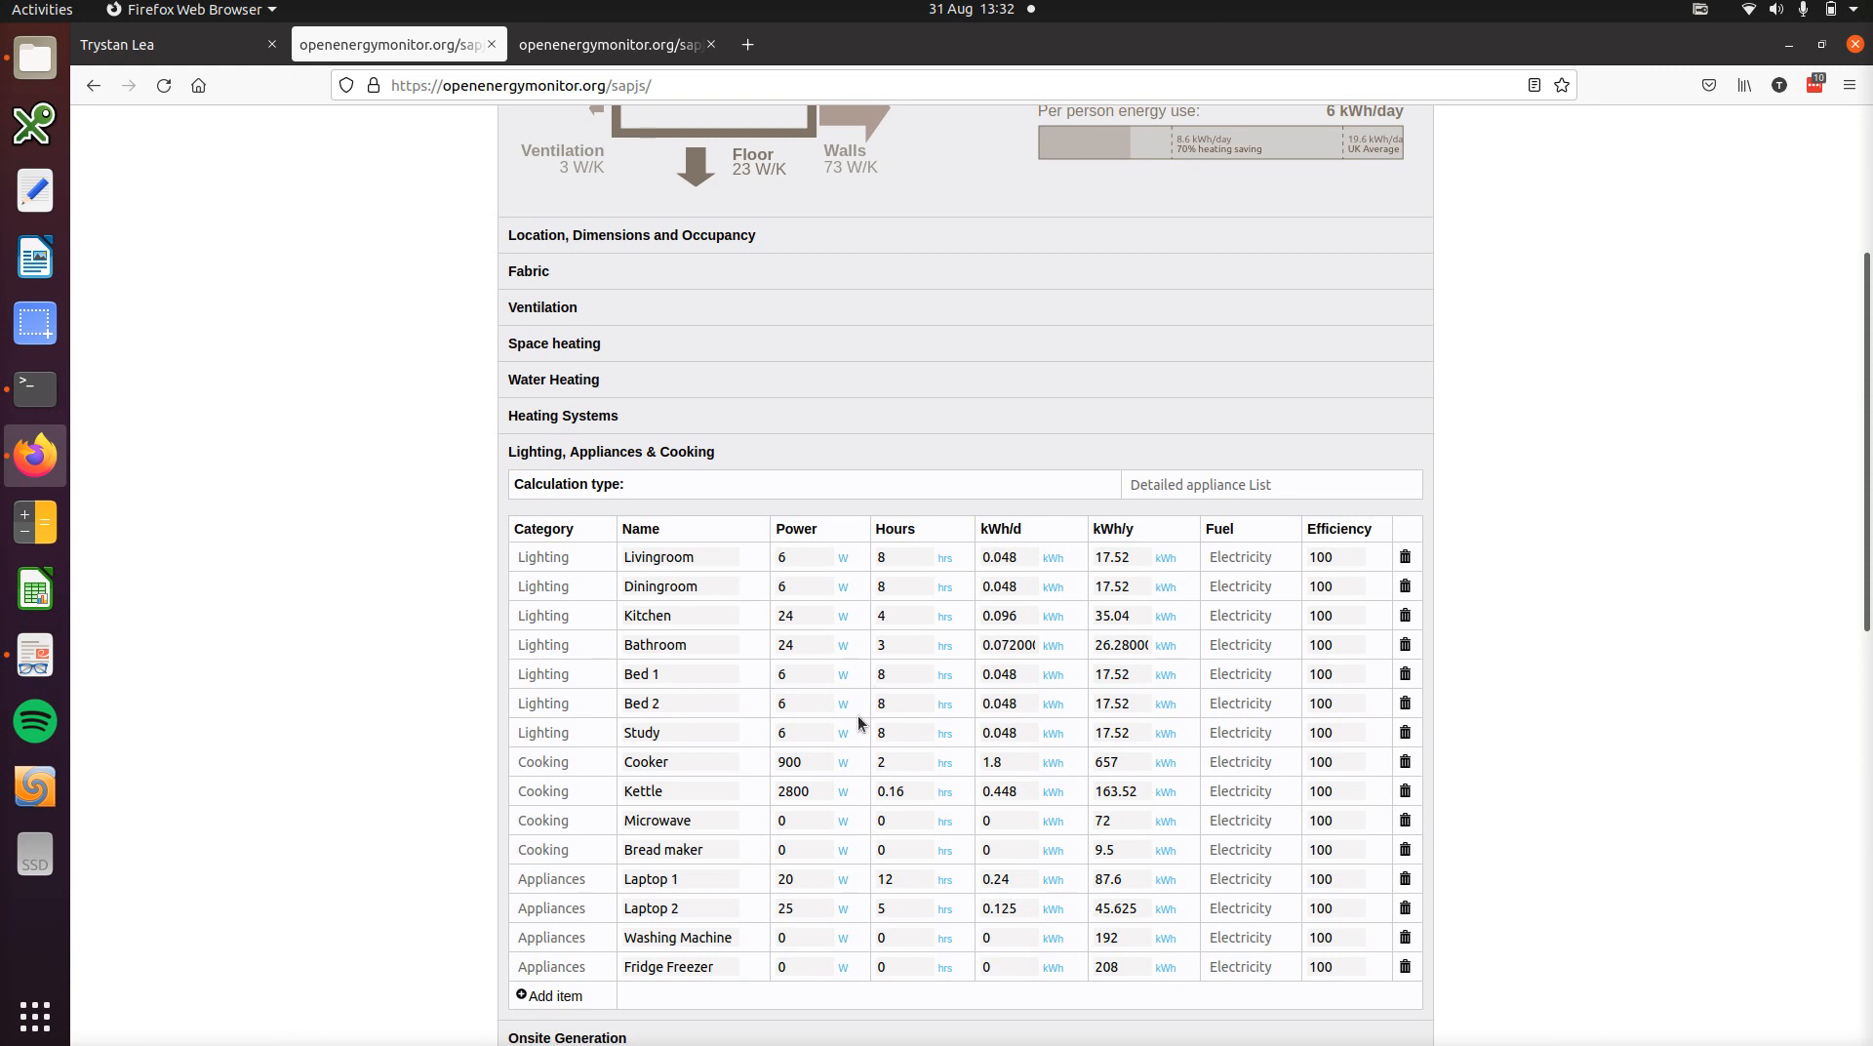
- Set the Lighting, Appliances & Cooking calculation type back to SAP and collapse the section
click(1273, 484)
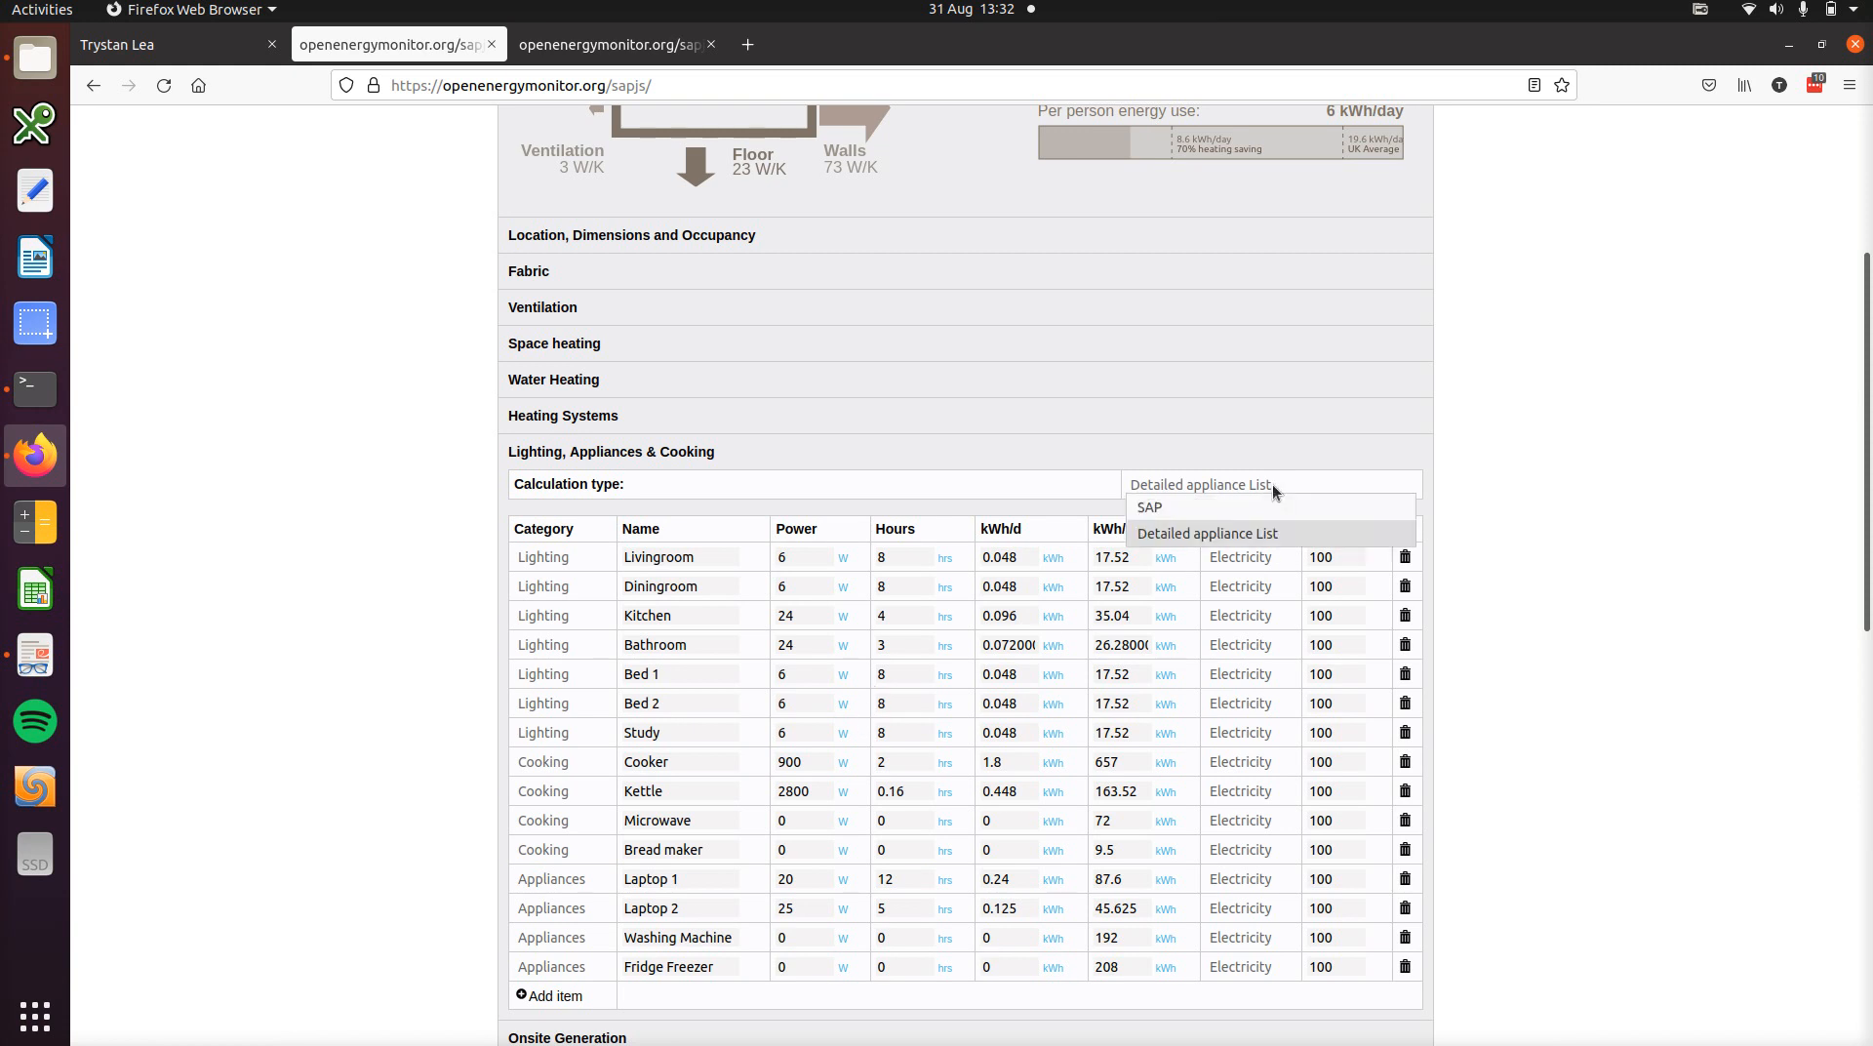
click(1255, 510)
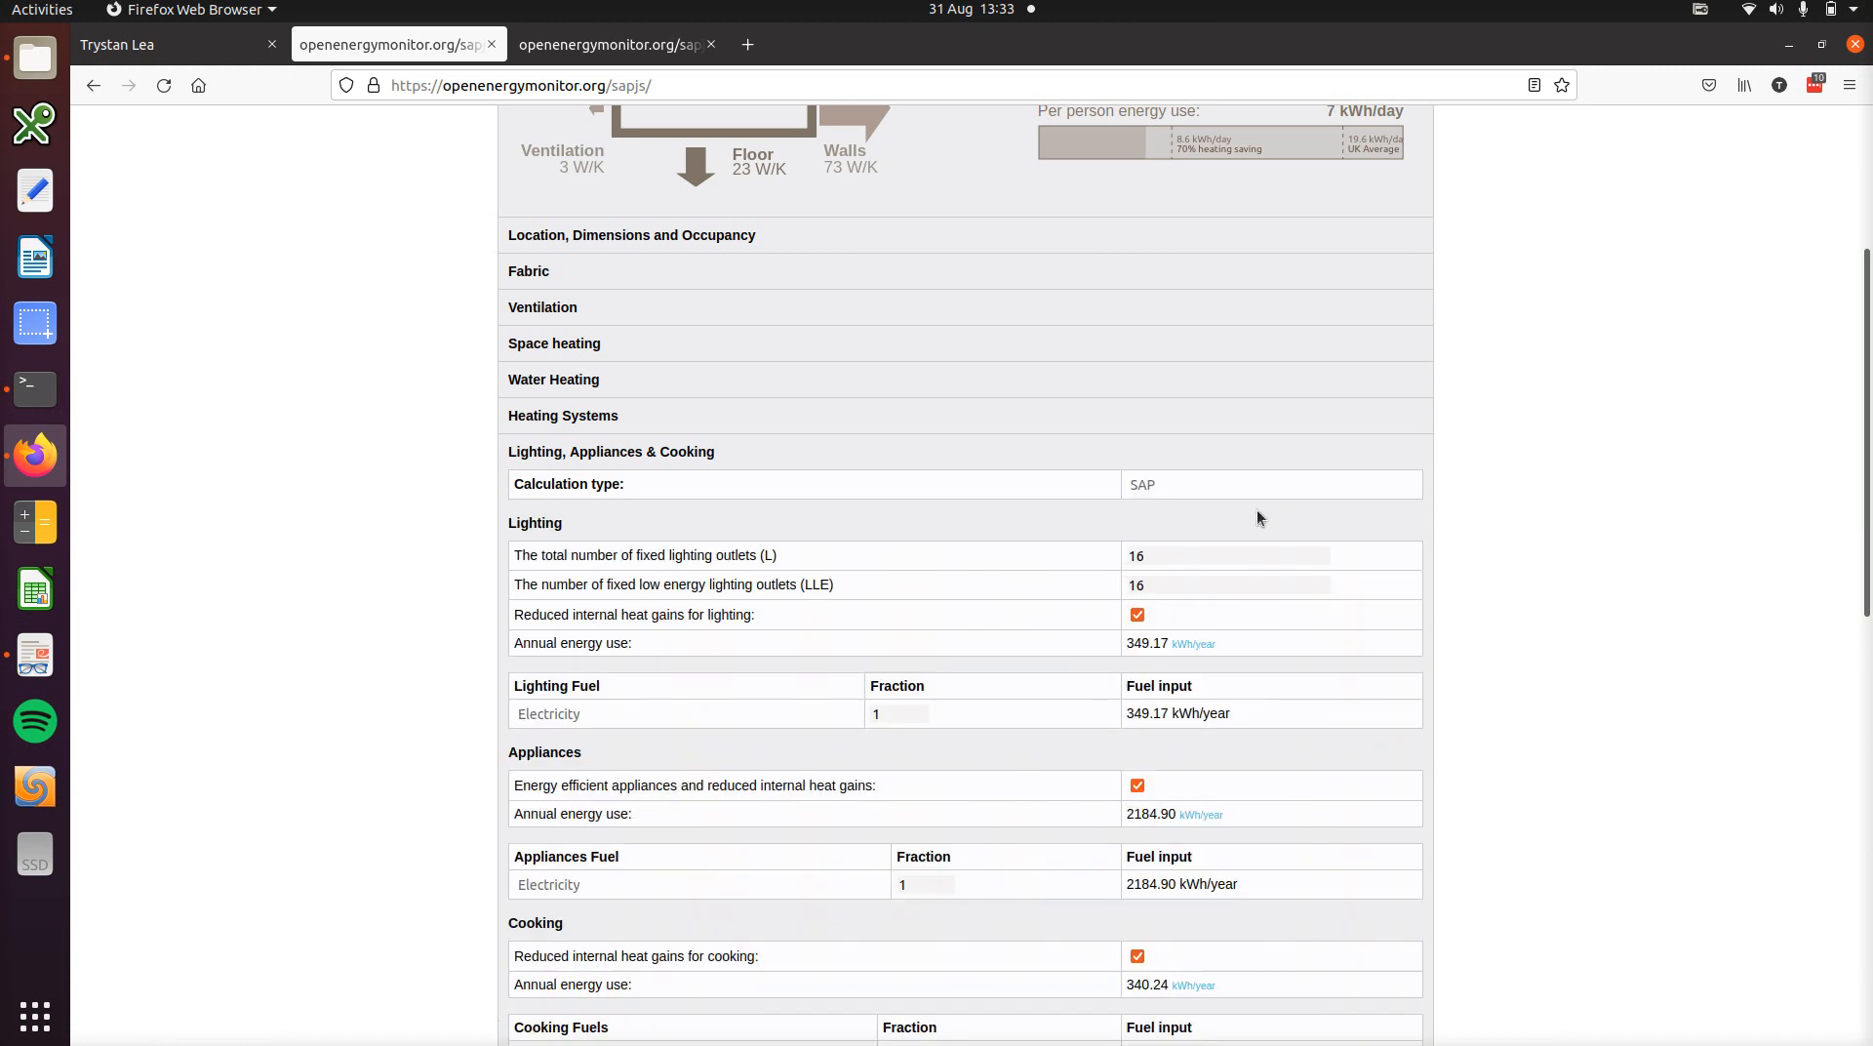
click(1175, 463)
- View the Onsite Generation settings, collapse them, and review the energy requirements and the fuel summary and costs
click(1073, 490)
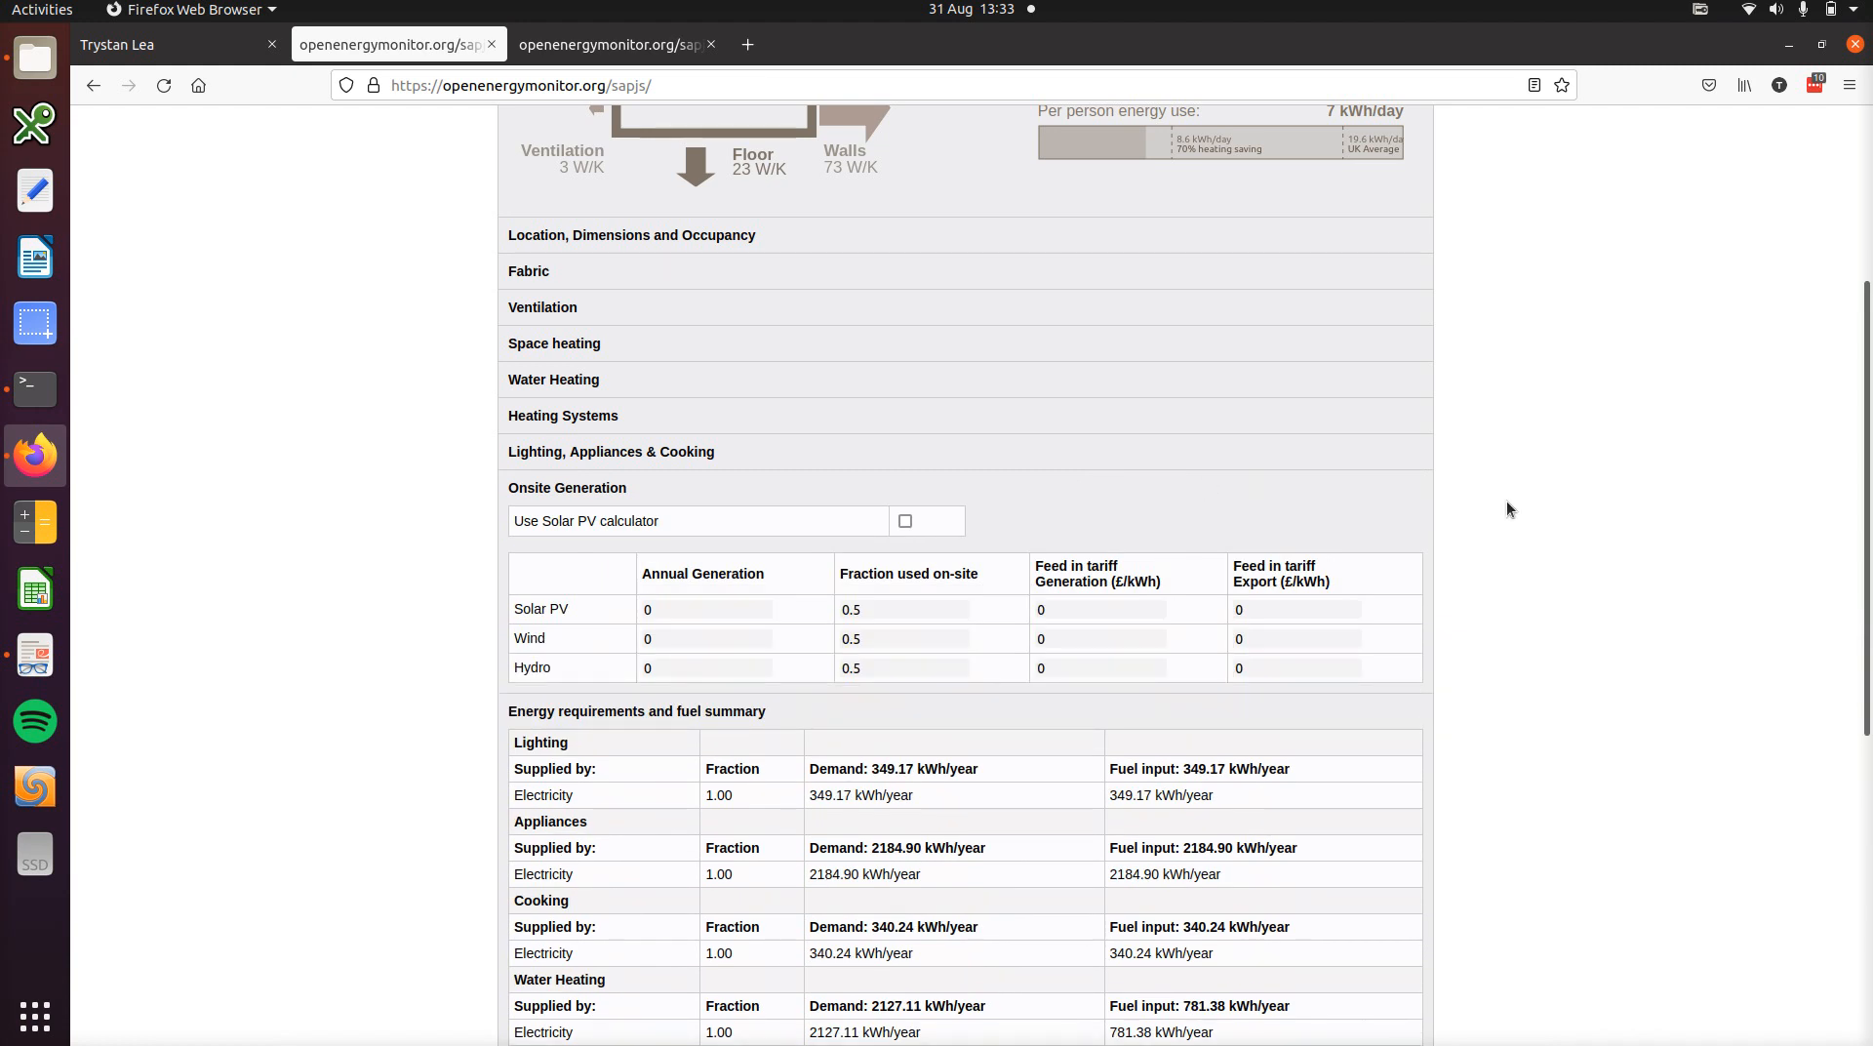
click(1286, 491)
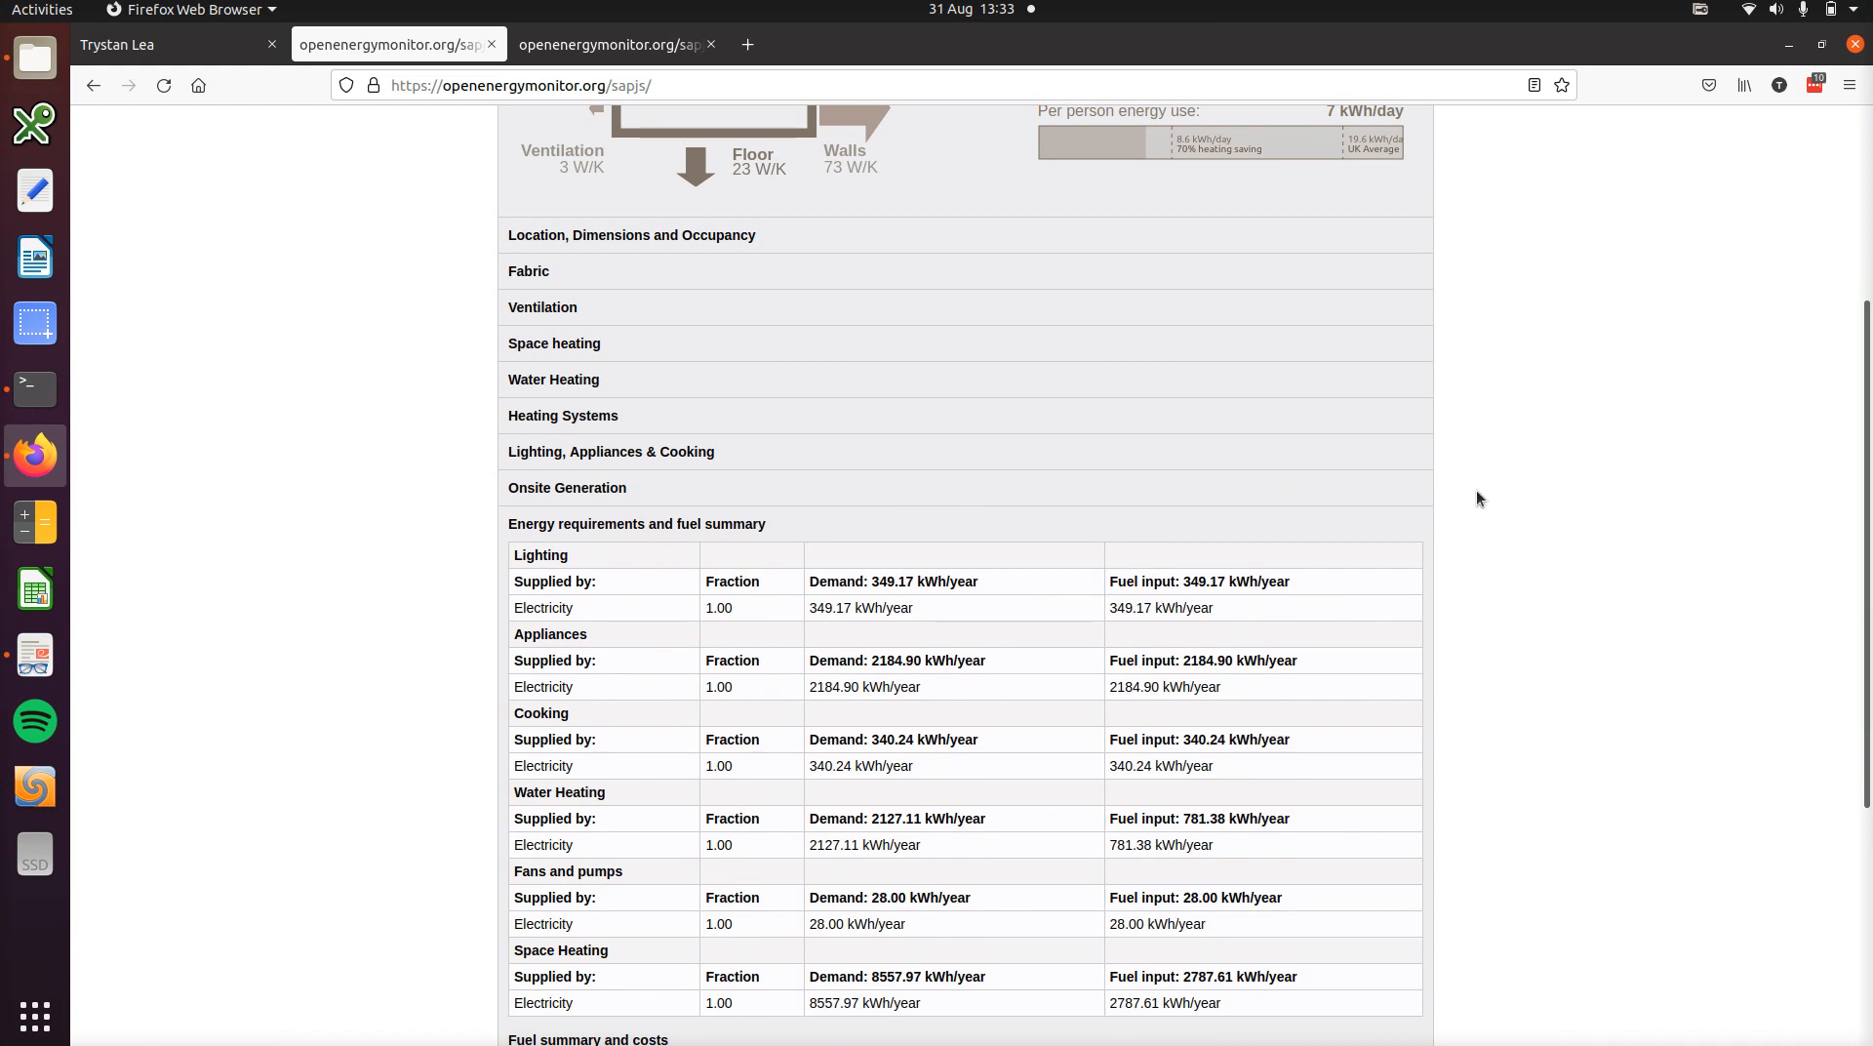
scroll(1477, 497, down, 2)
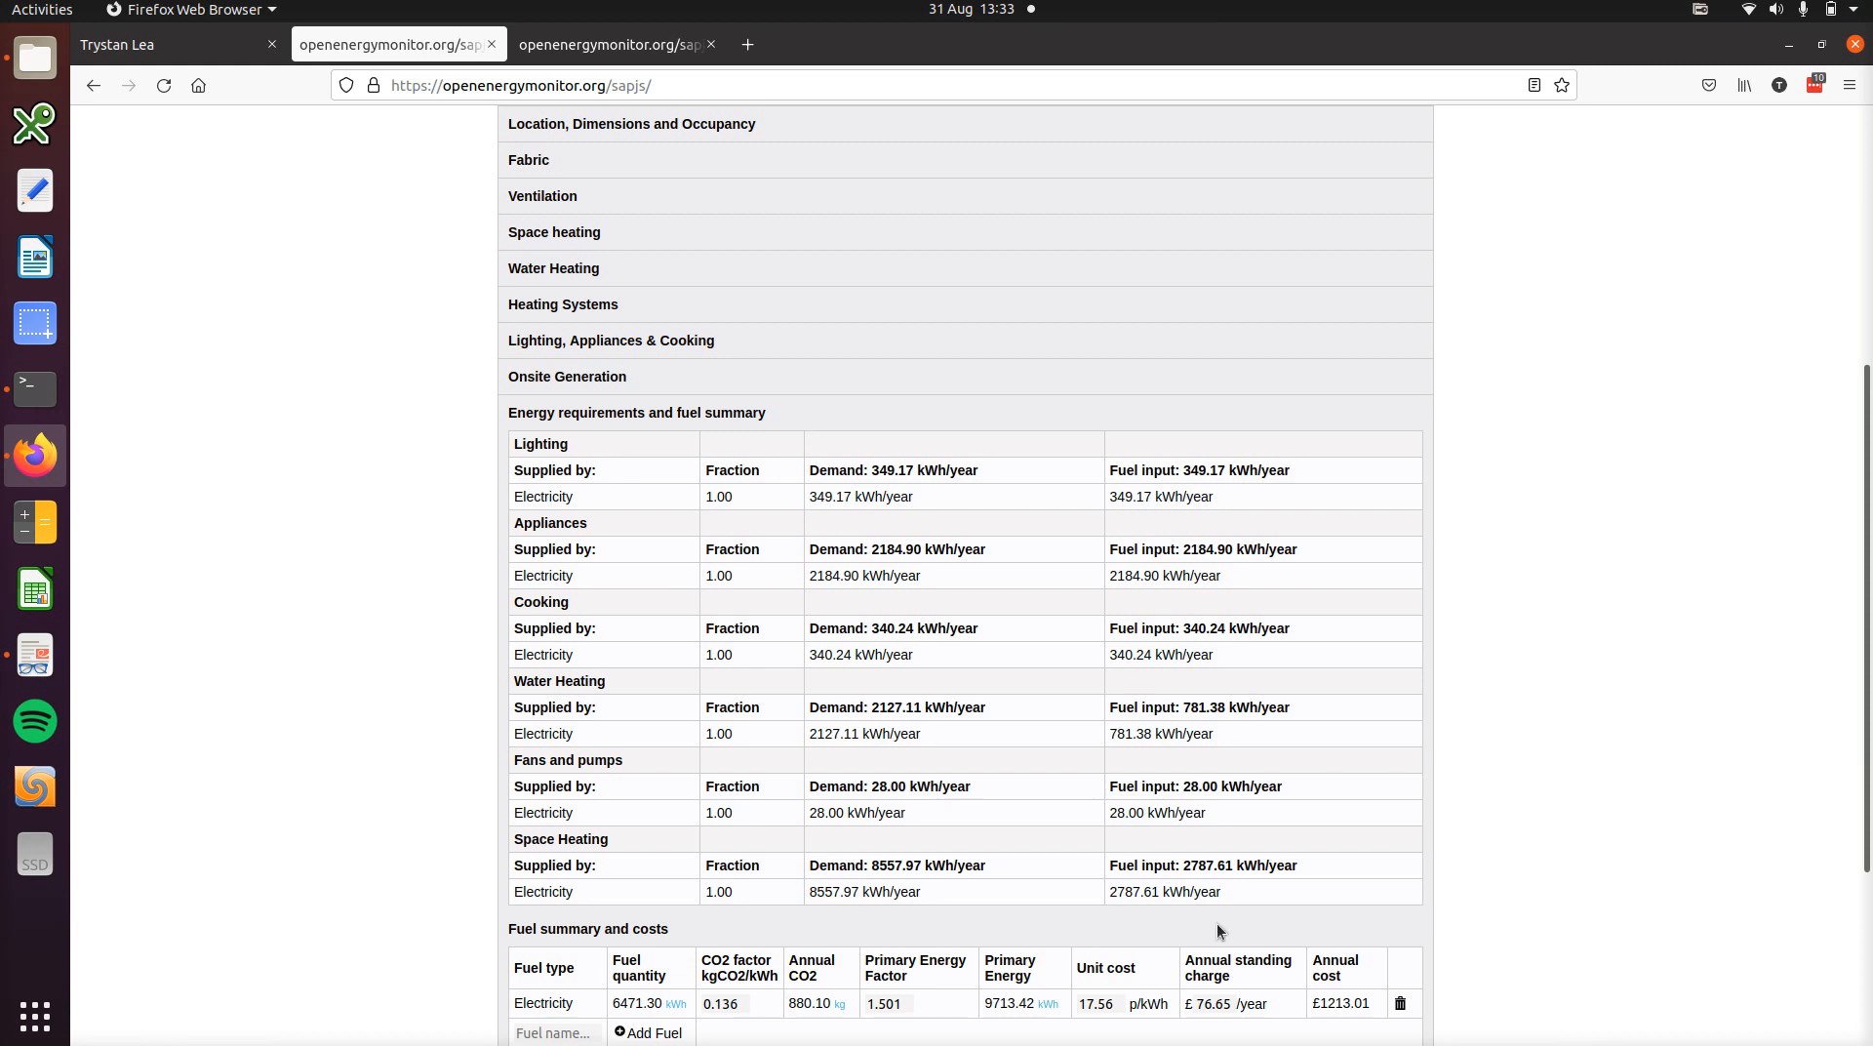
scroll(1215, 925, down, 4)
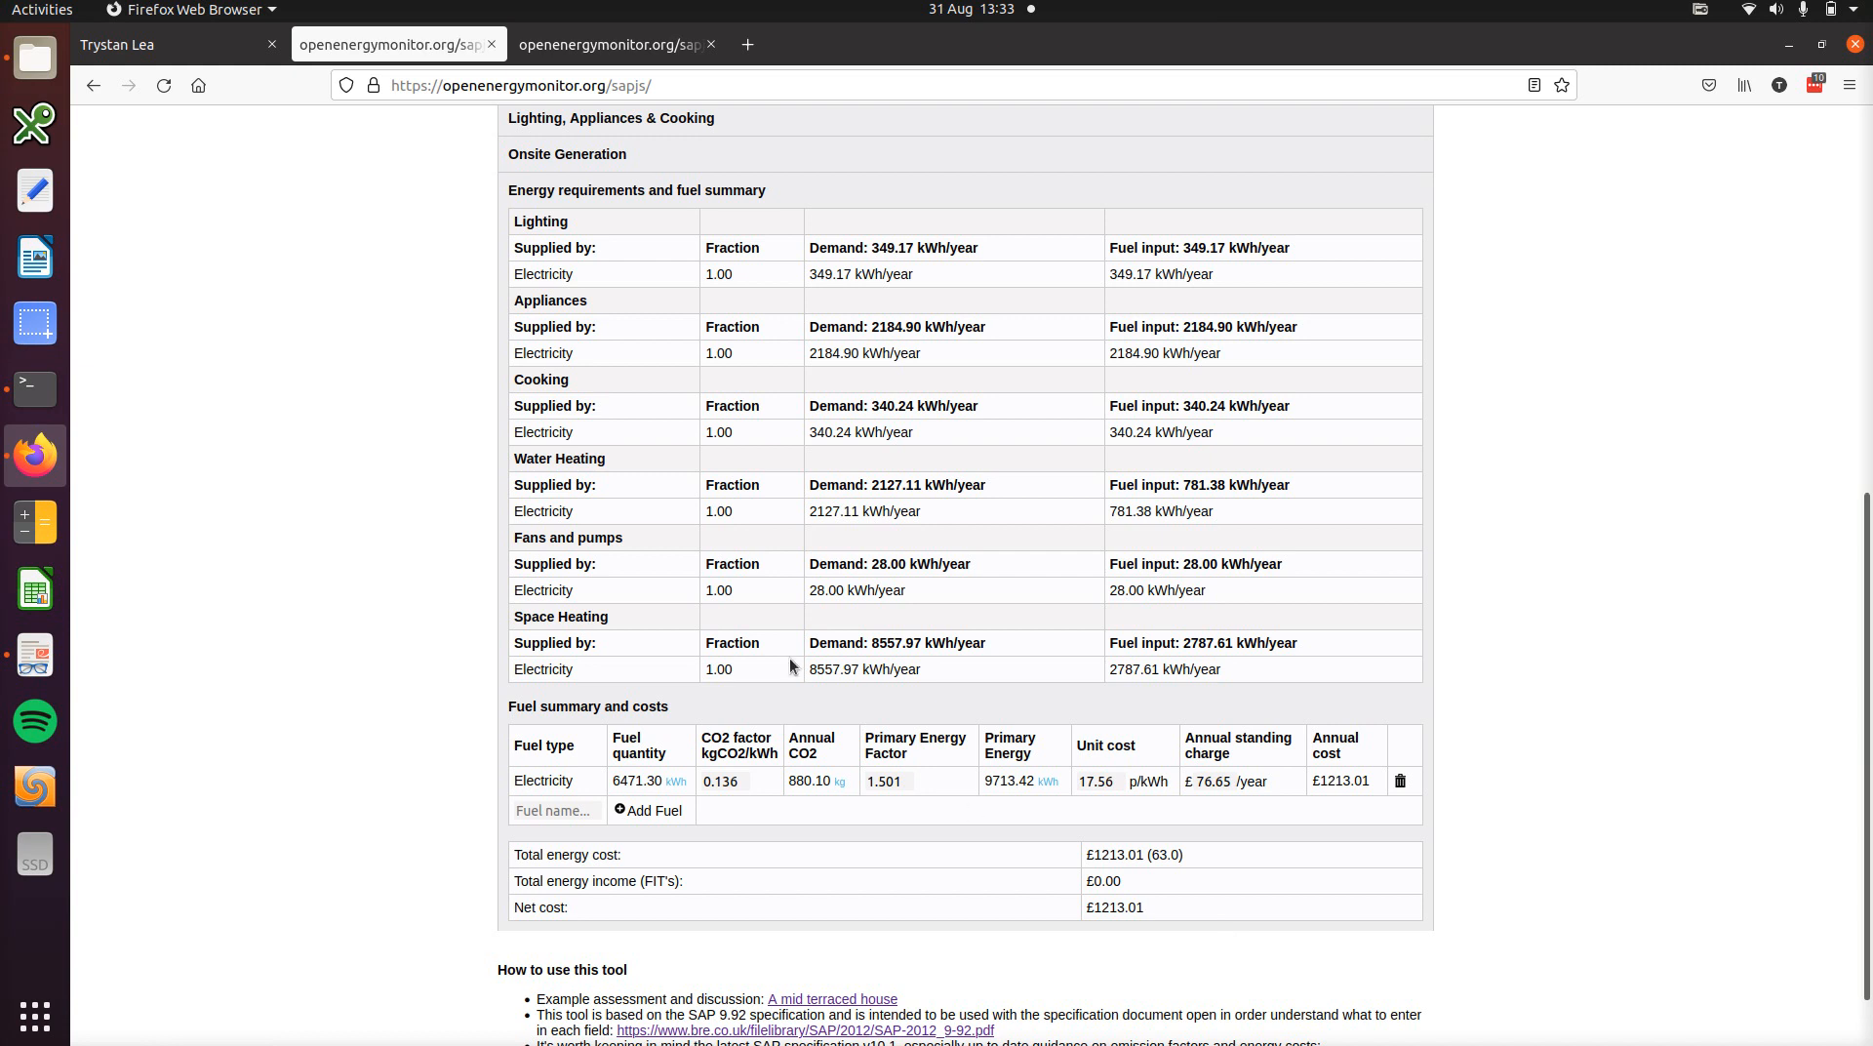
- Switch to DIY_Home_Energy_Assessment.pdf in Document Viewer and view slide 6 on model versus measurement and slide 7 on the assessment adjustments
click(29, 654)
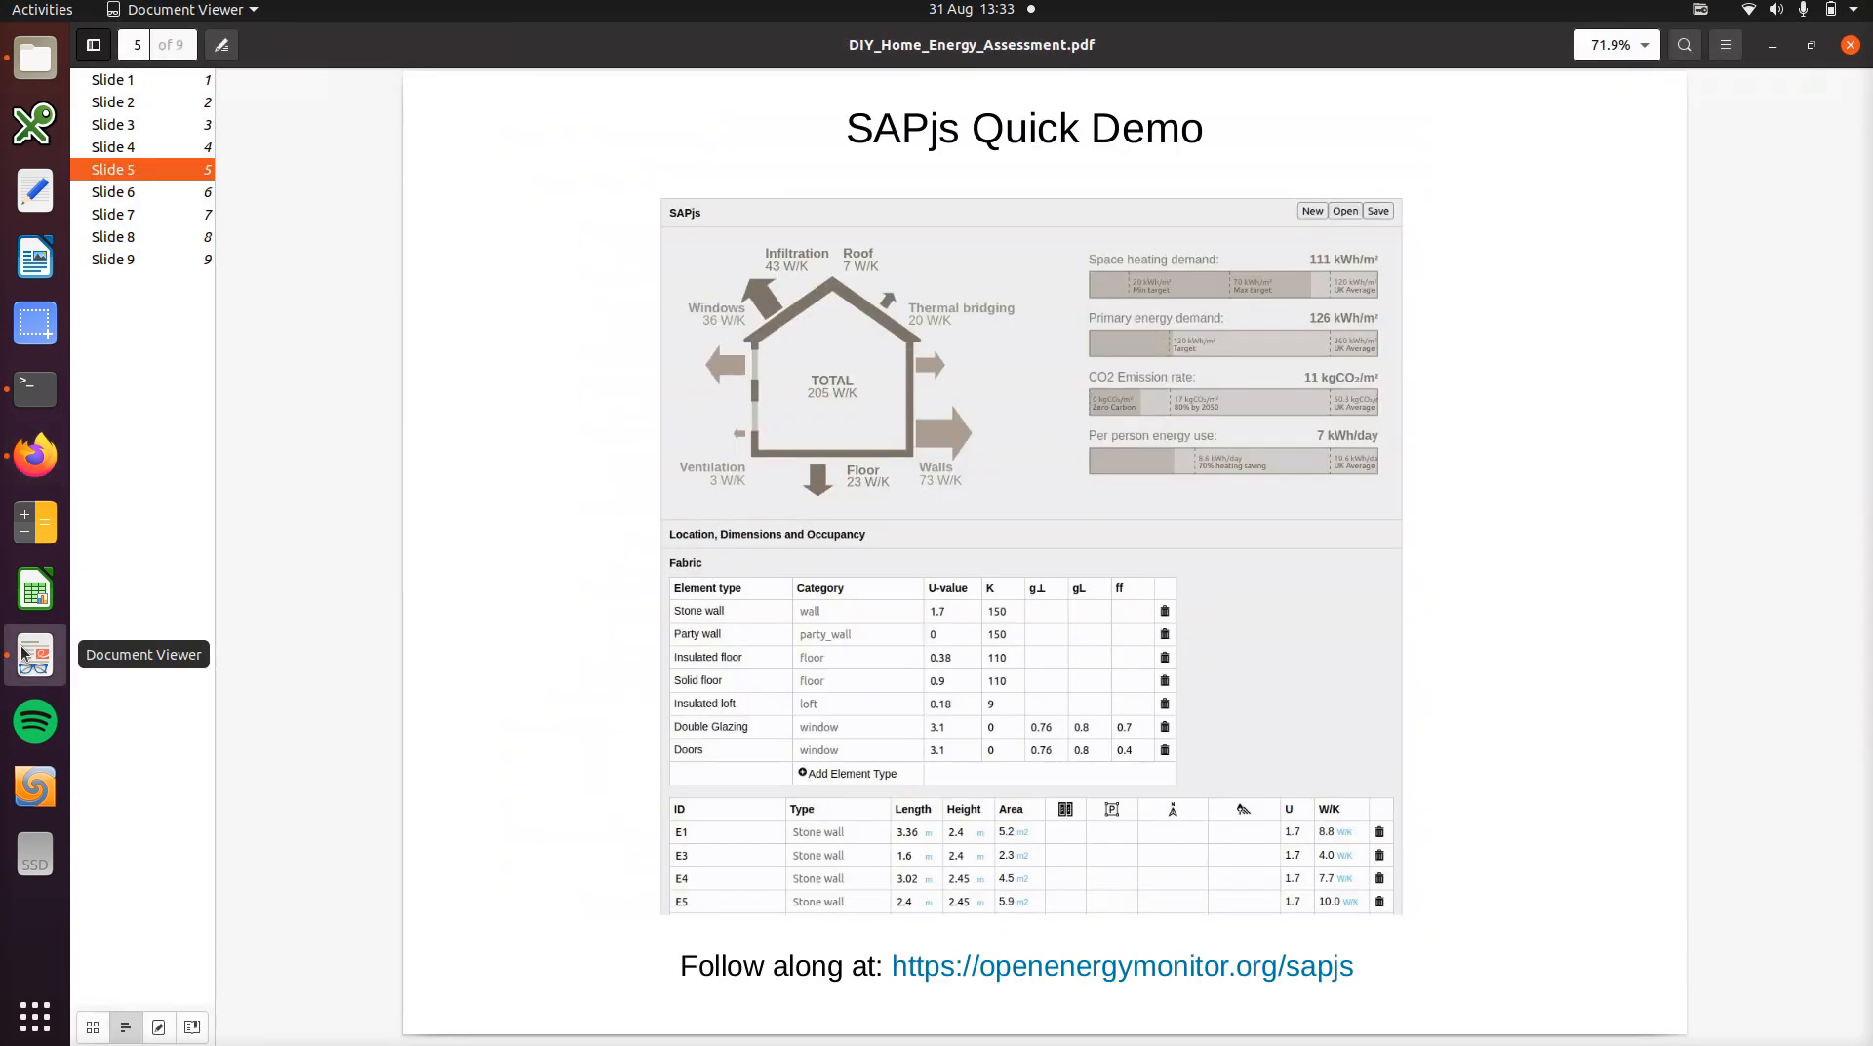
click(184, 191)
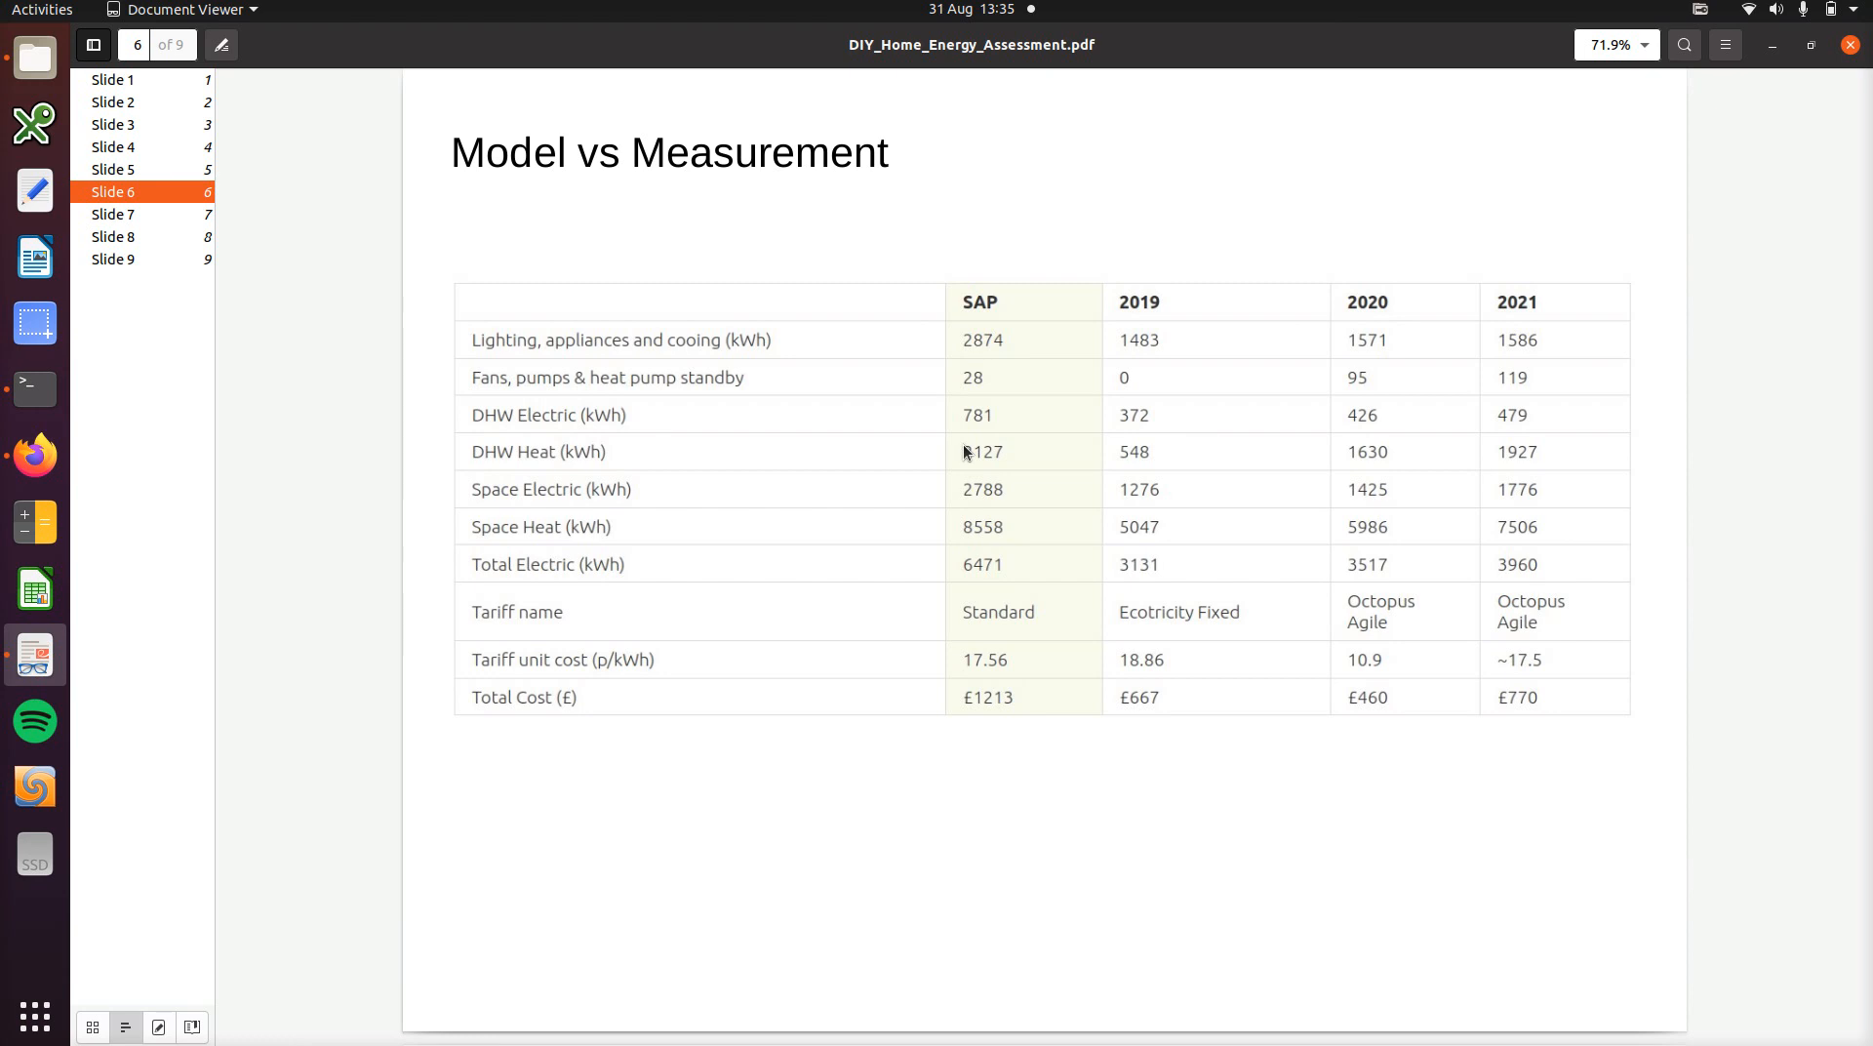
click(137, 212)
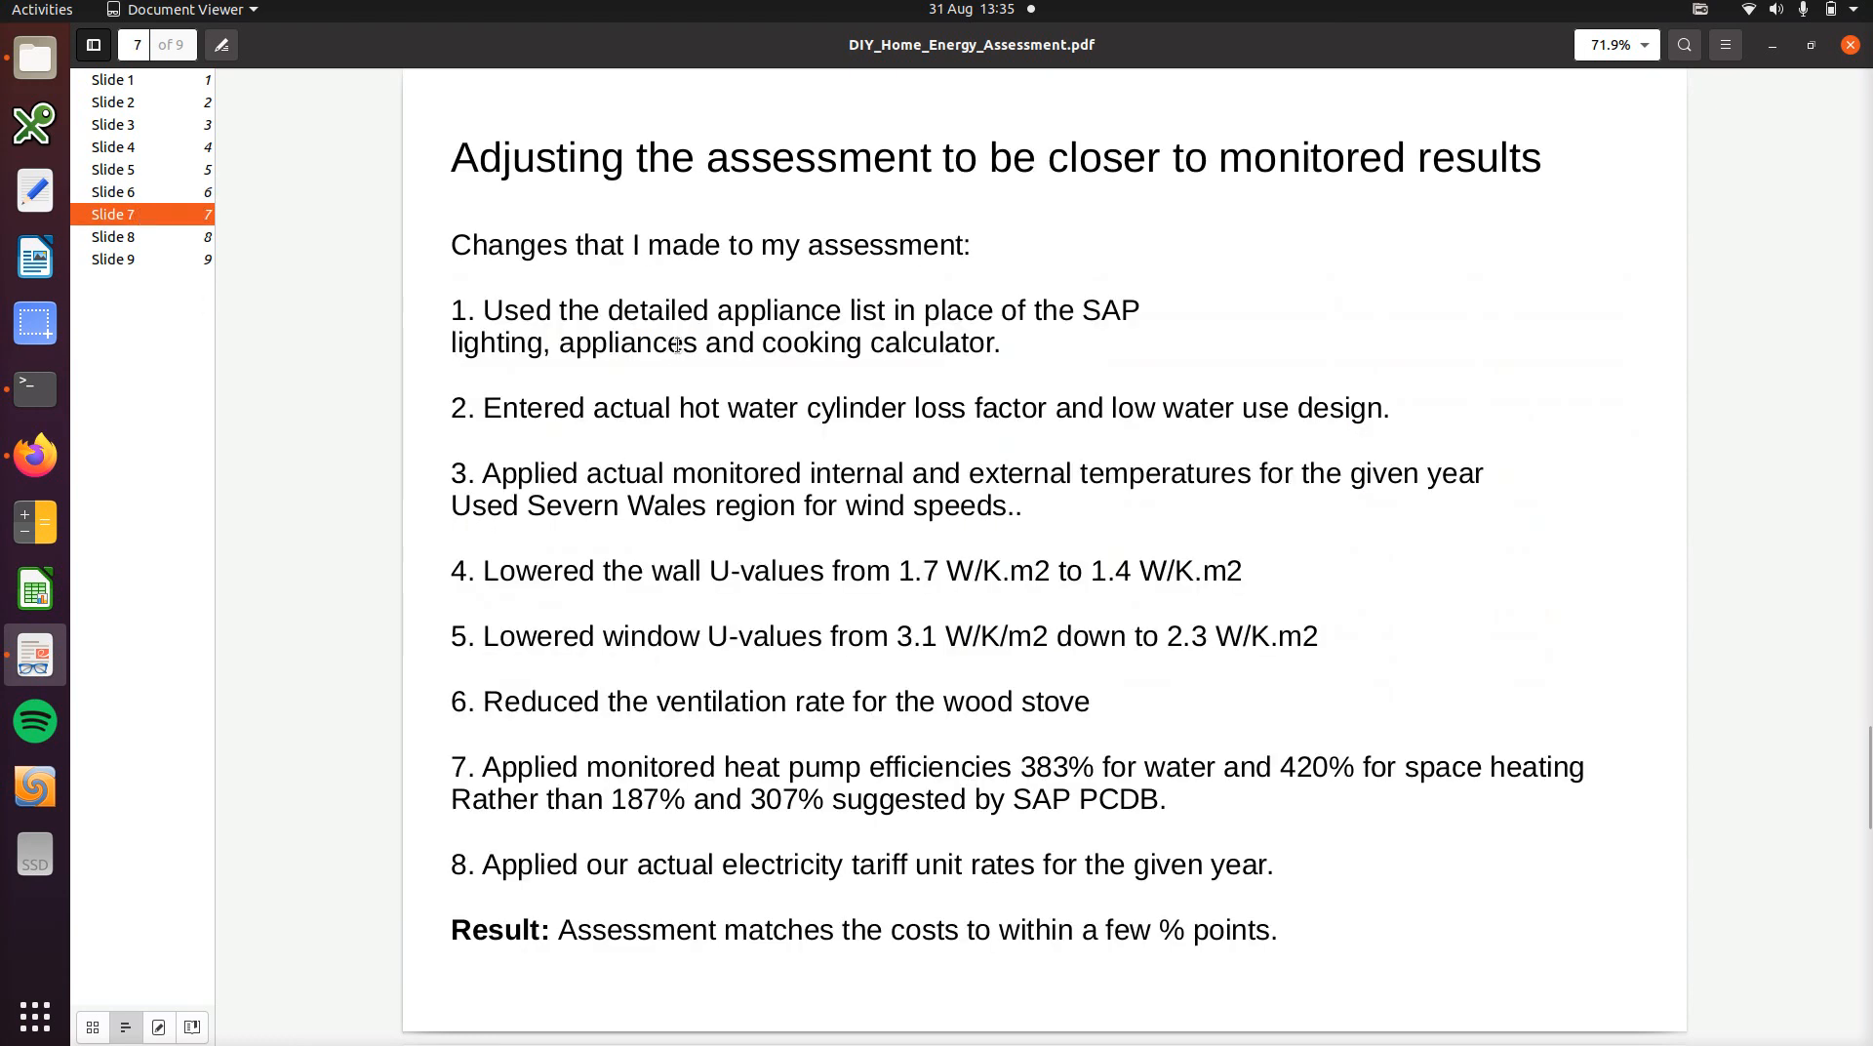